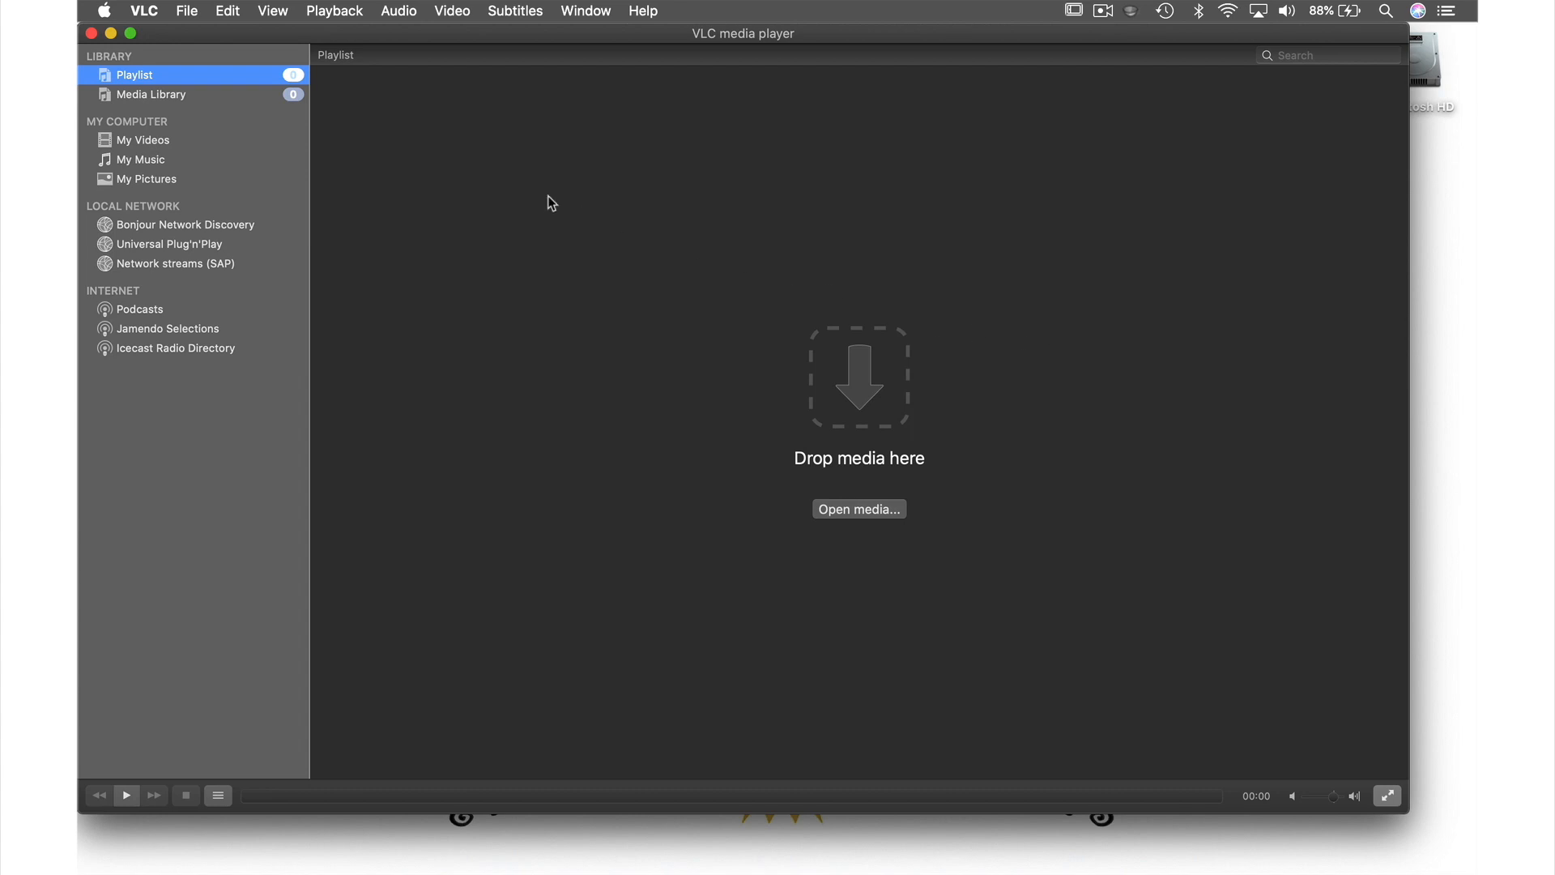
Open a capture device source and choose Screen as what to capture
click(186, 15)
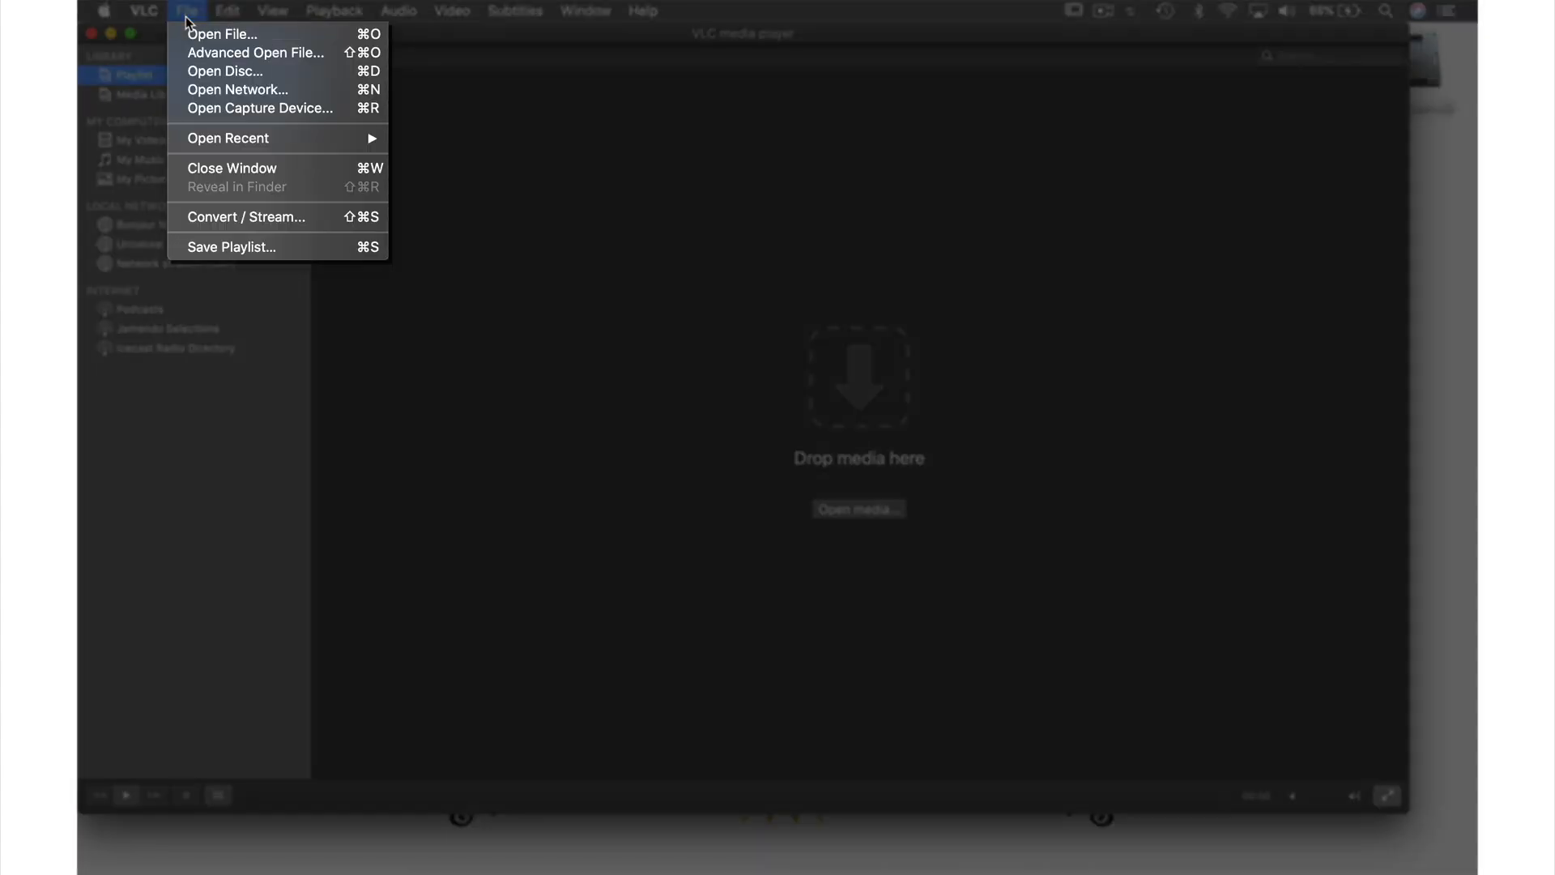
click(212, 106)
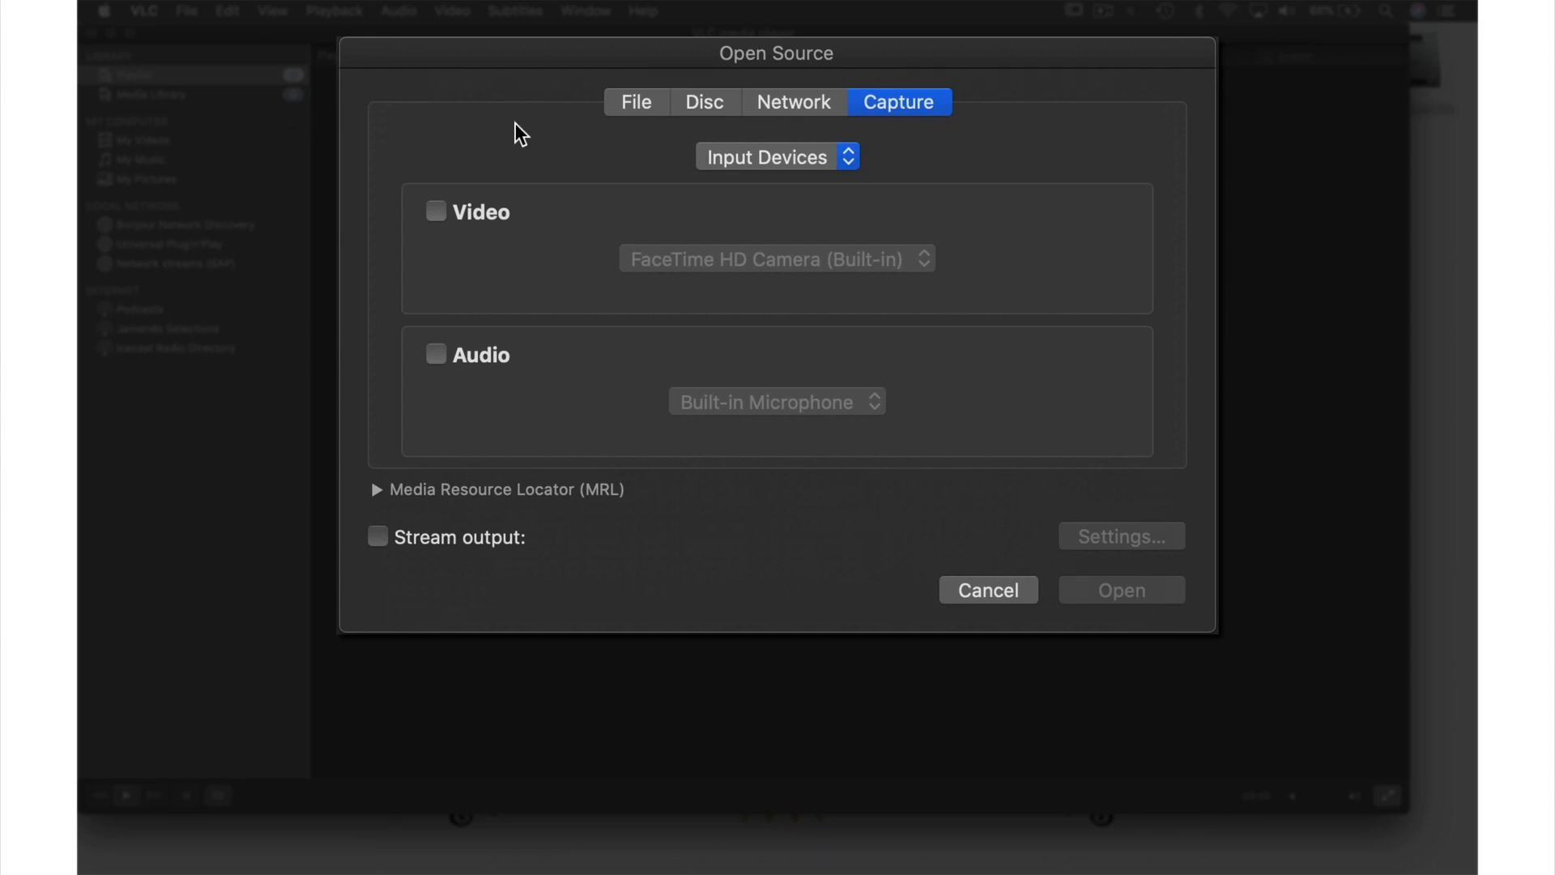
click(848, 155)
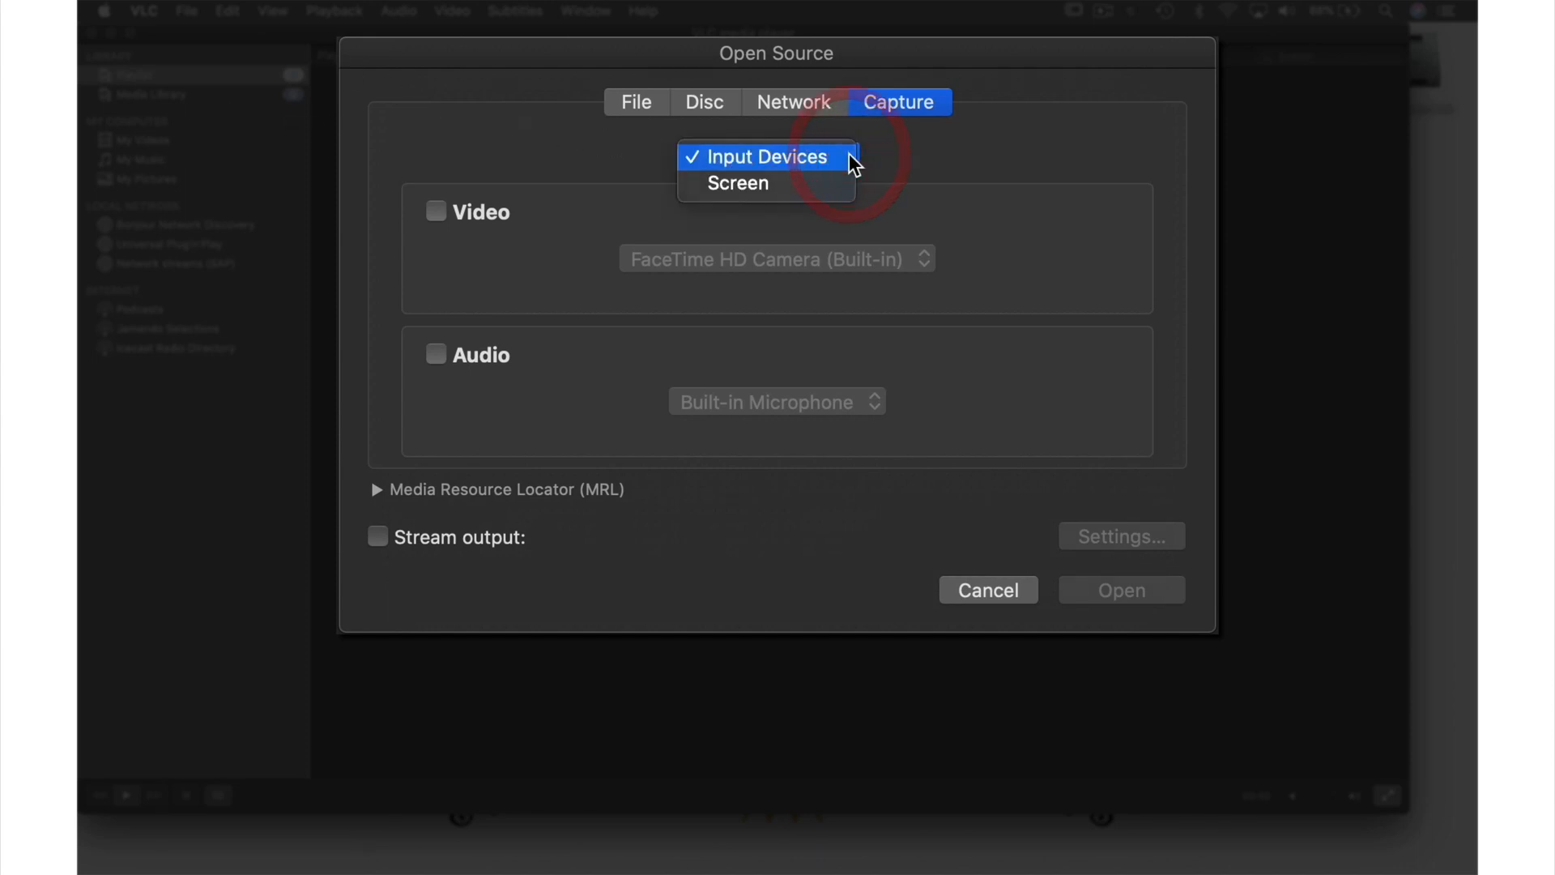
click(839, 182)
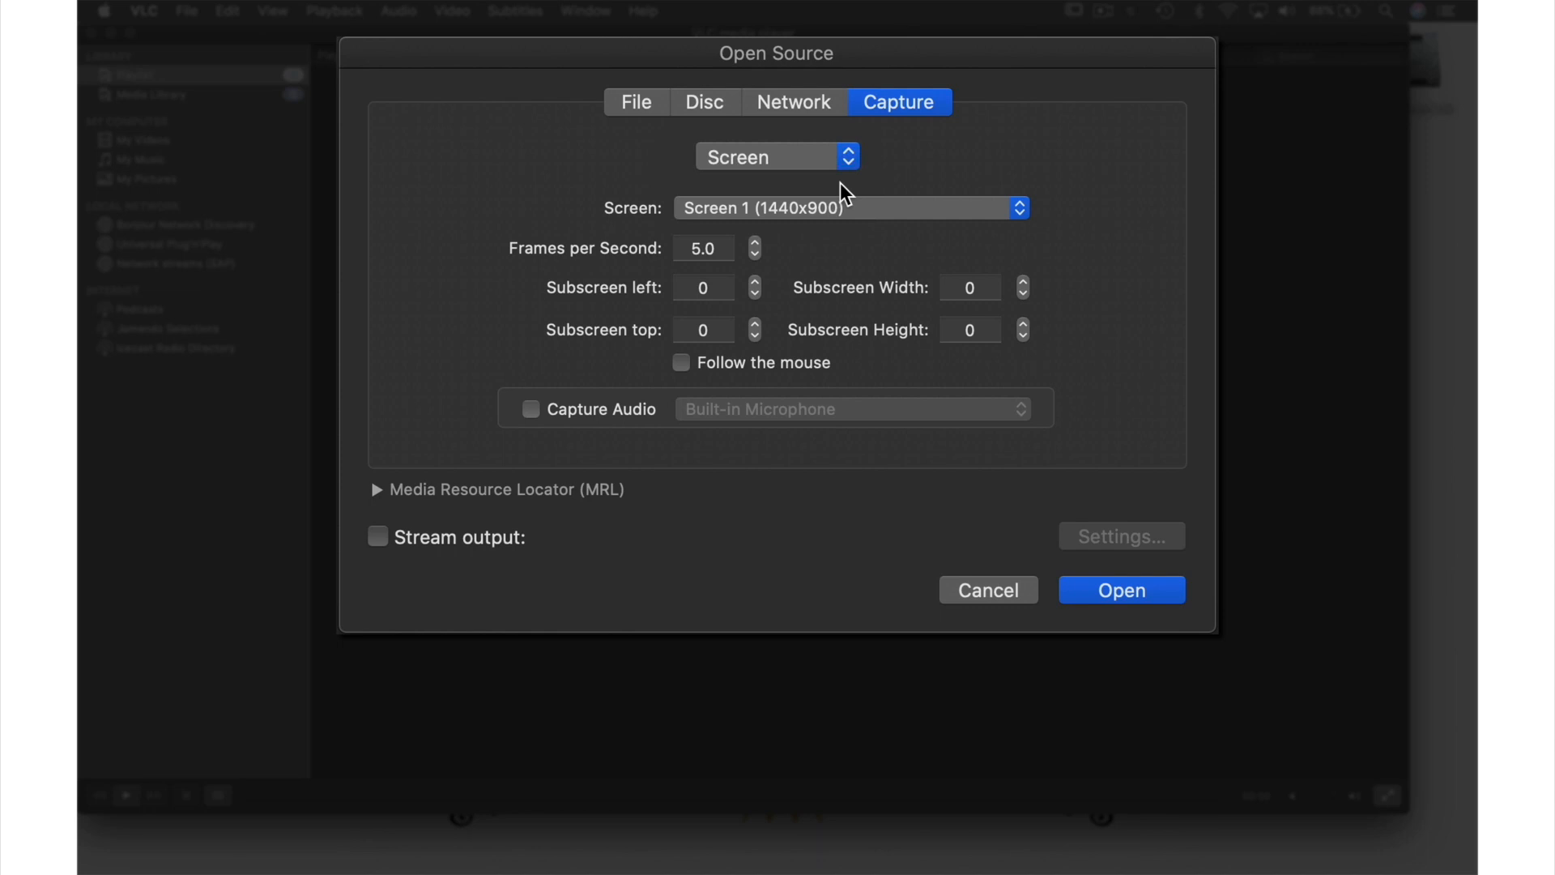
Set the screen capture rate to 15 frames per second
click(755, 243)
click(754, 244)
click(755, 244)
click(755, 244)
click(754, 244)
click(754, 244)
click(755, 244)
click(755, 244)
click(754, 244)
click(754, 244)
Enable audio capture for the screen recording with the Built-in Microphone as its source
click(532, 409)
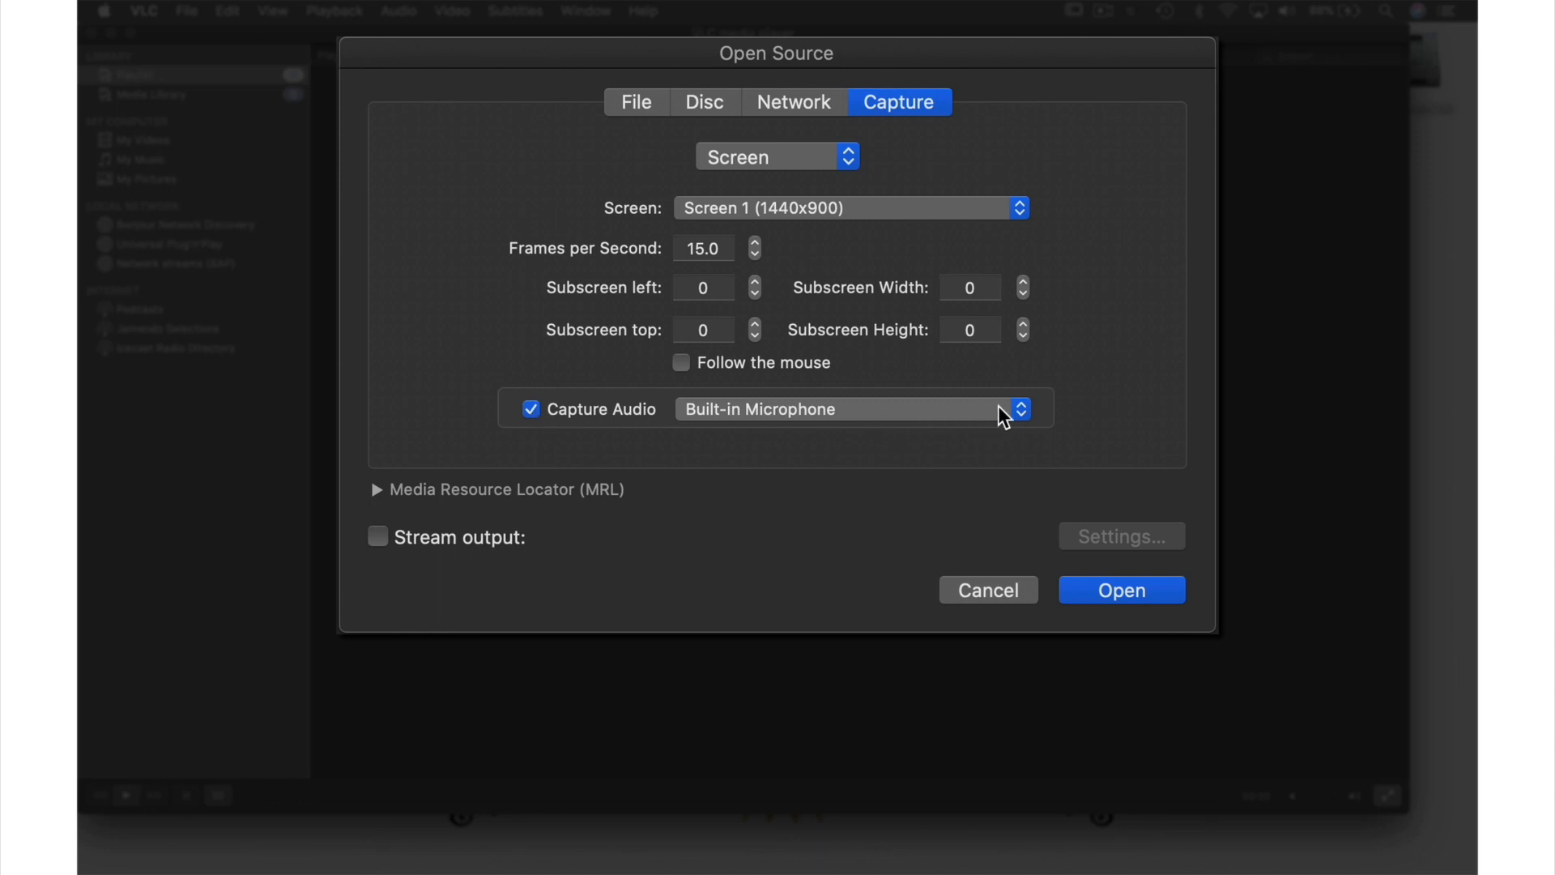
click(1021, 410)
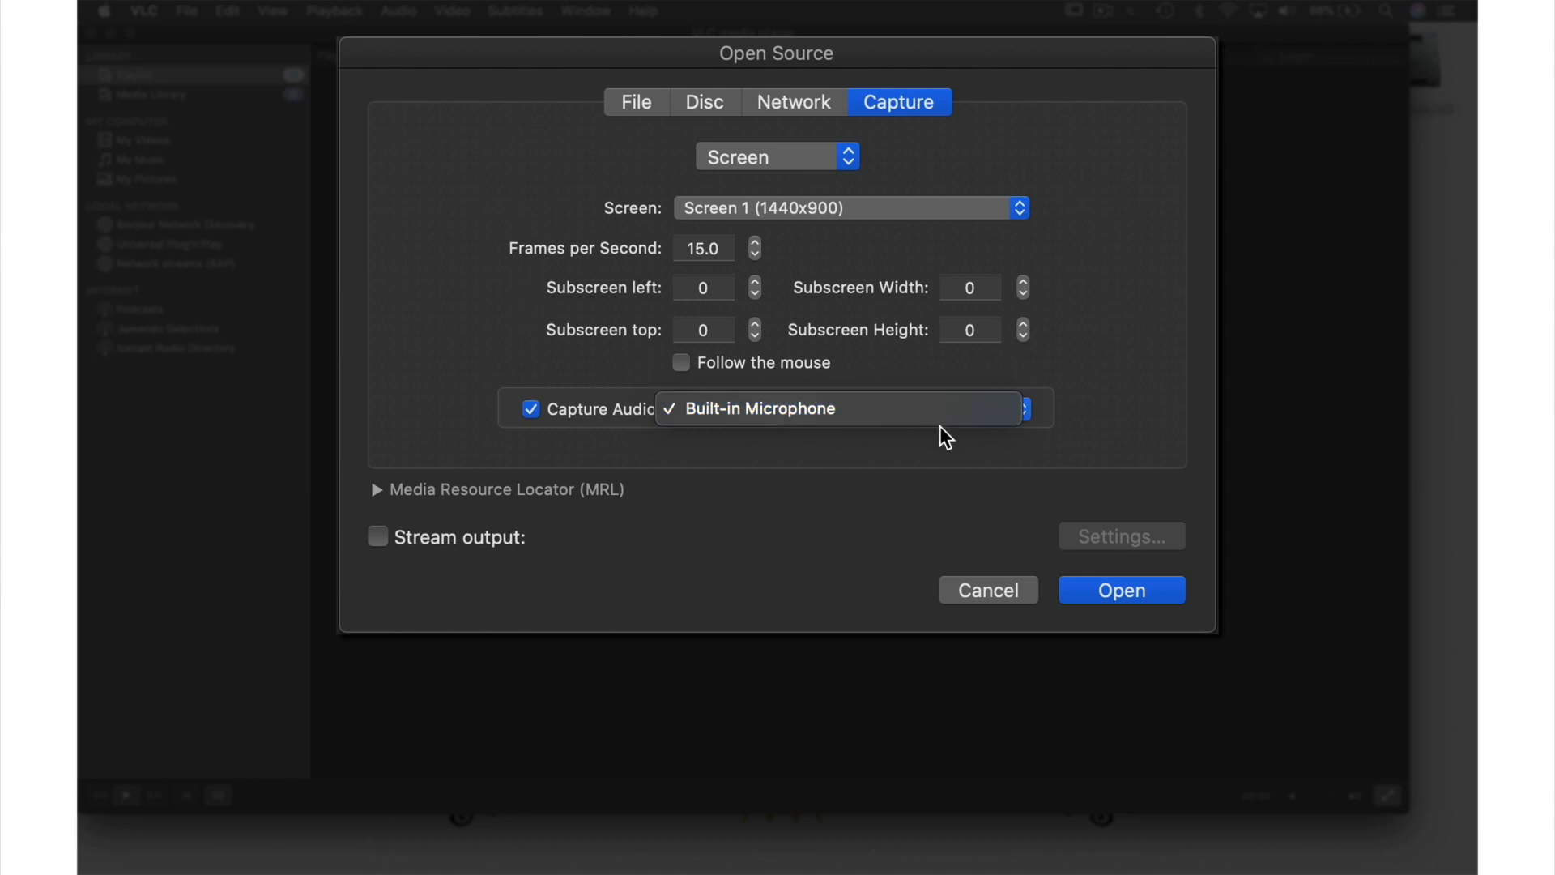
click(382, 532)
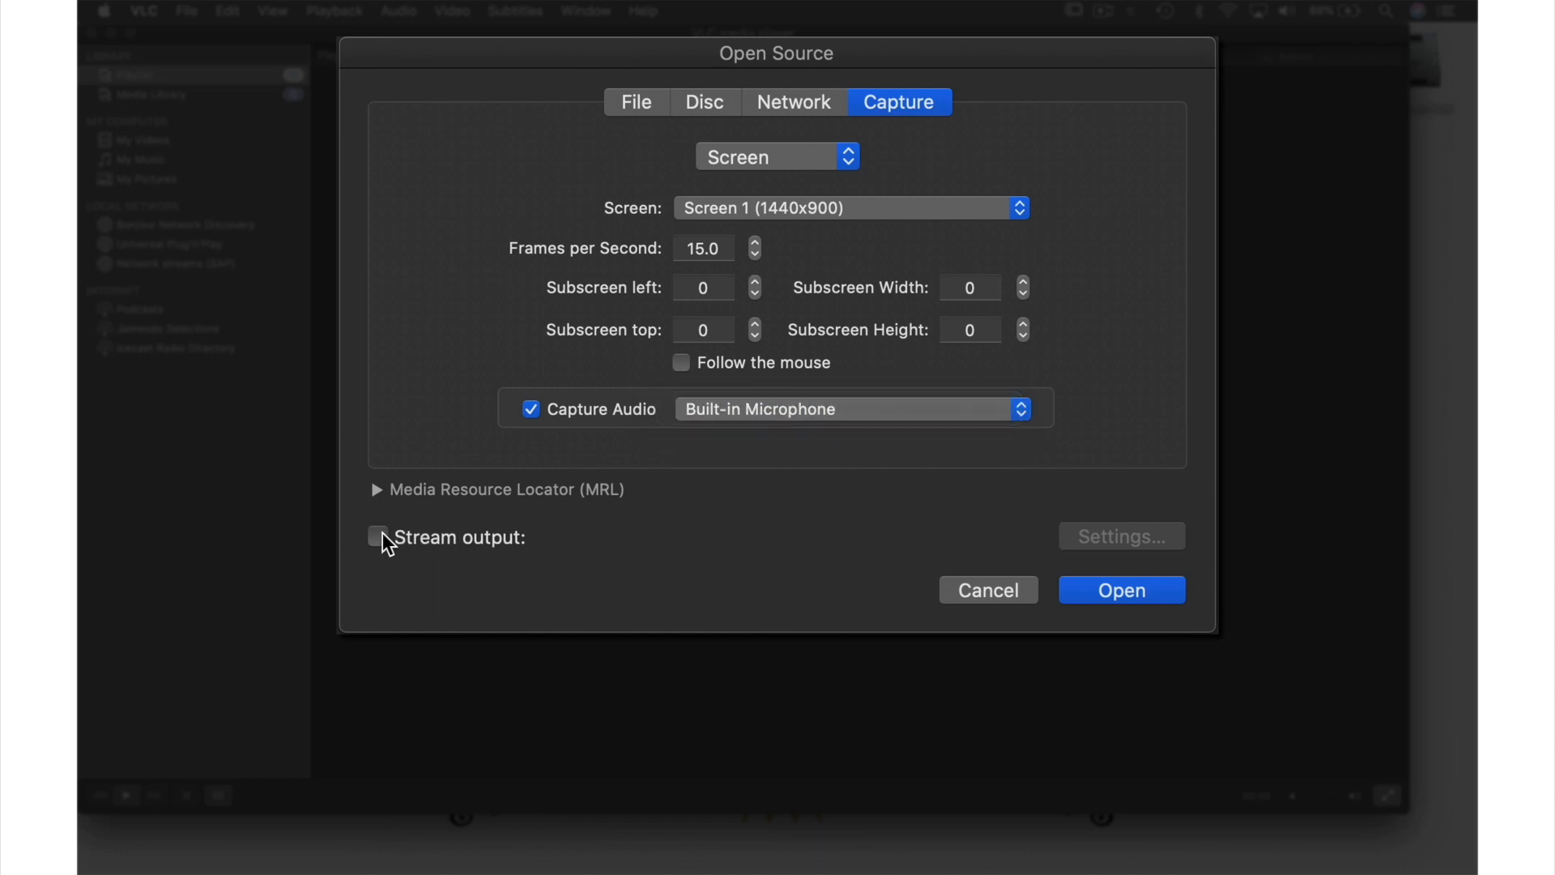
Enable stream output with MPEG 4 encapsulation, saved to the file vlc-output.mp4 on the Desktop
click(382, 532)
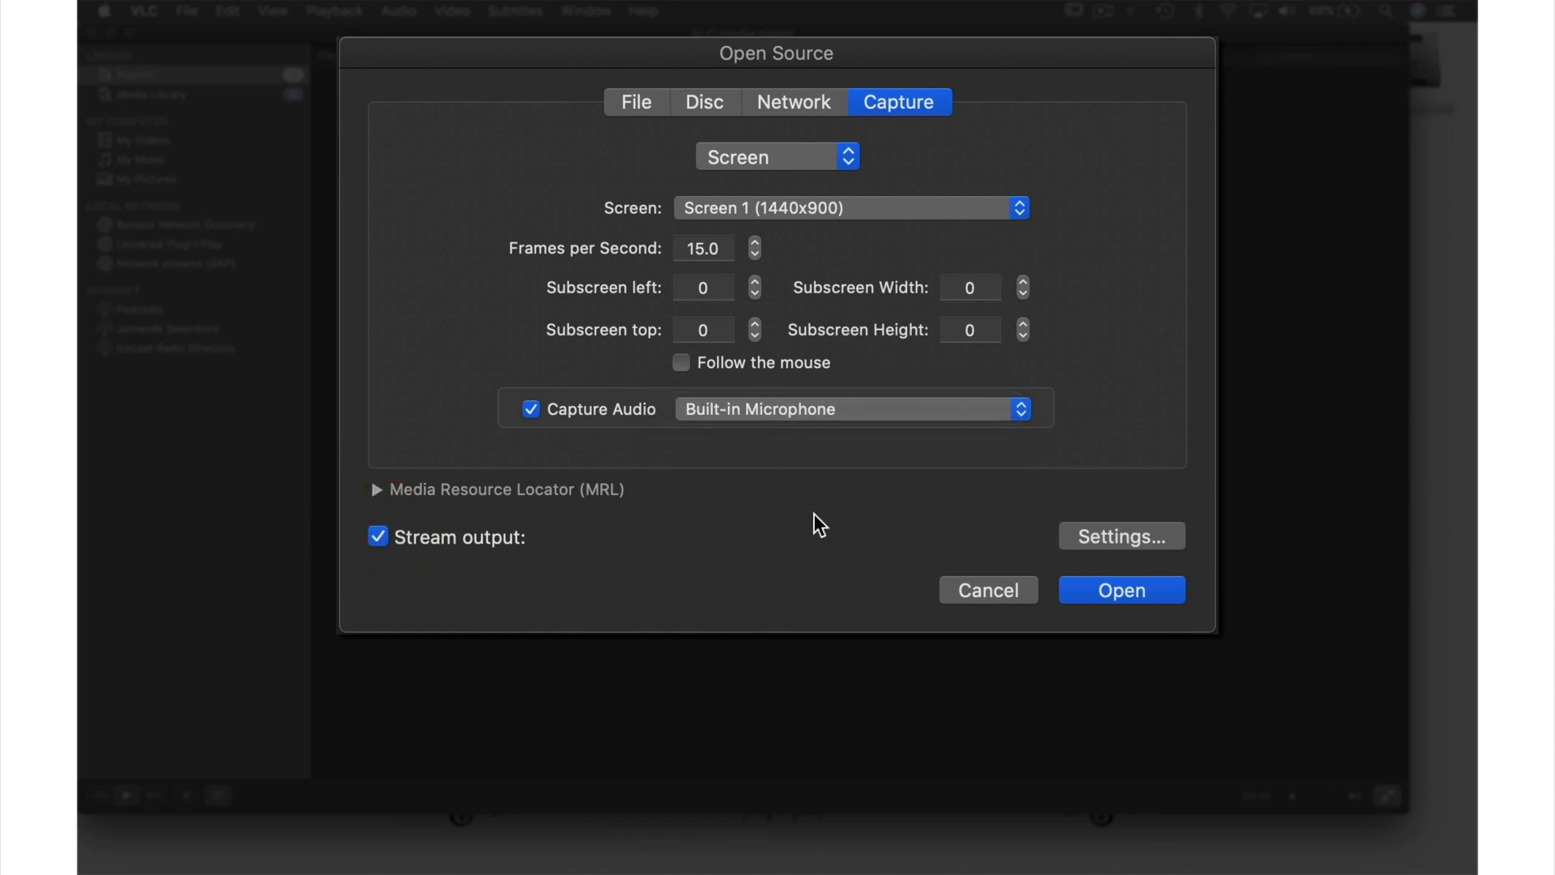
click(1106, 535)
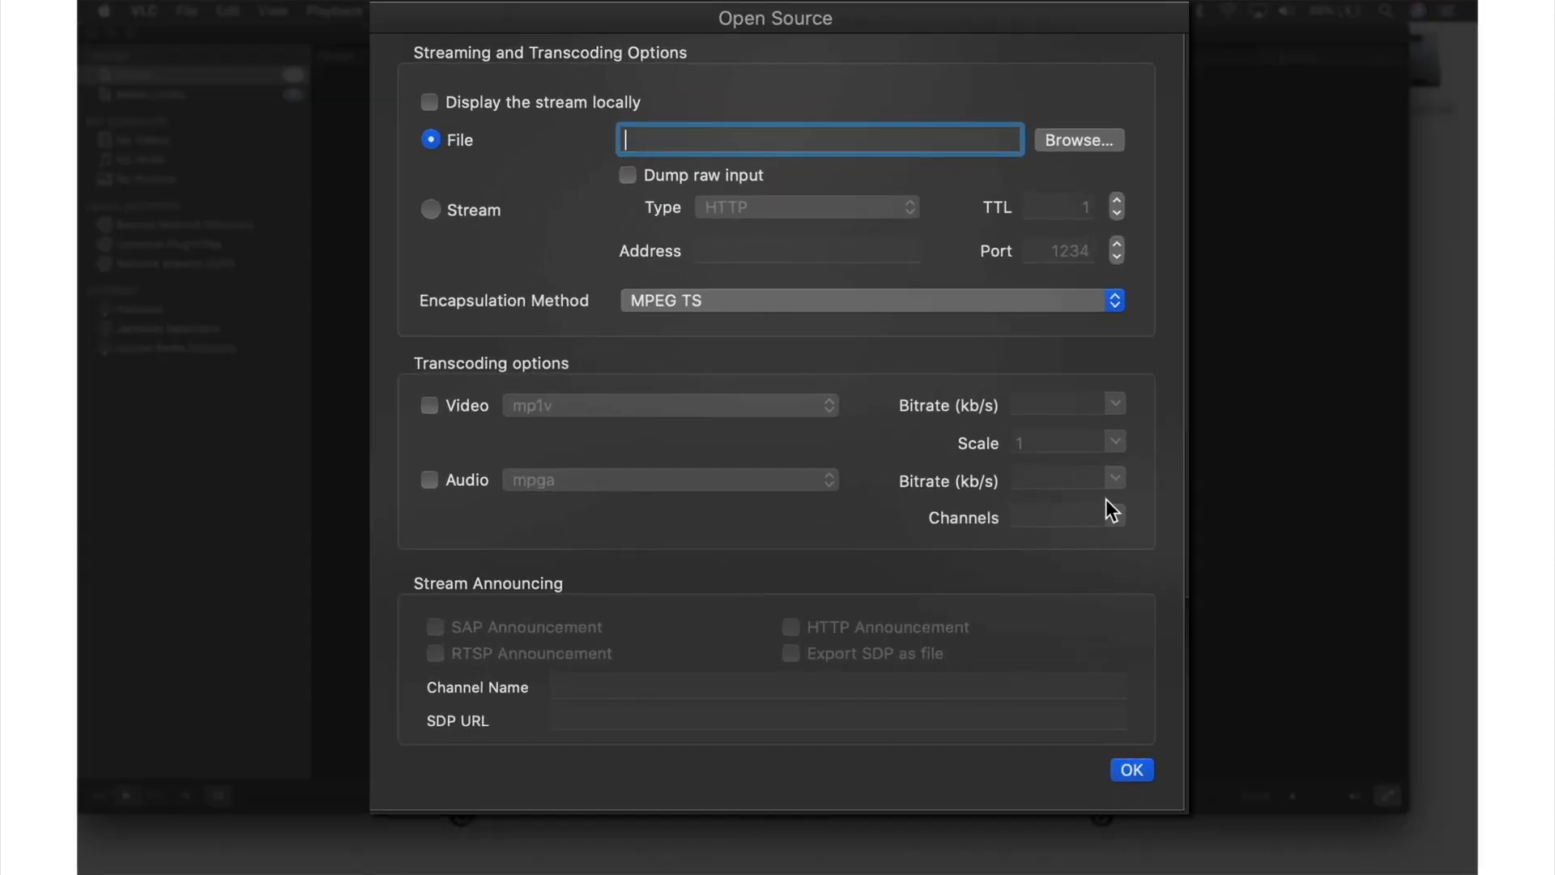
click(1115, 301)
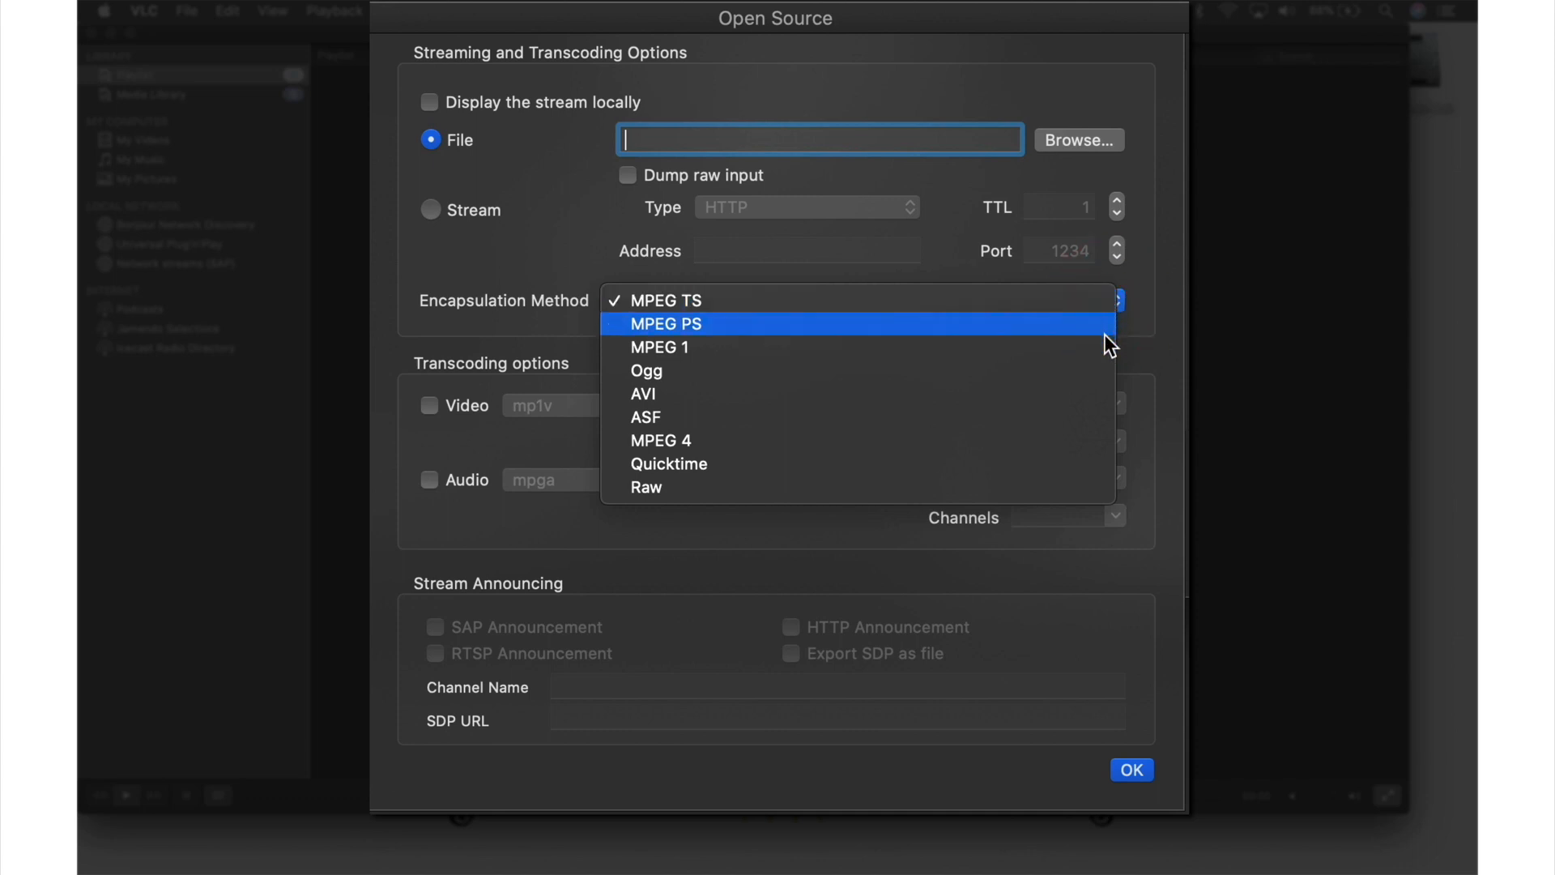
click(1097, 439)
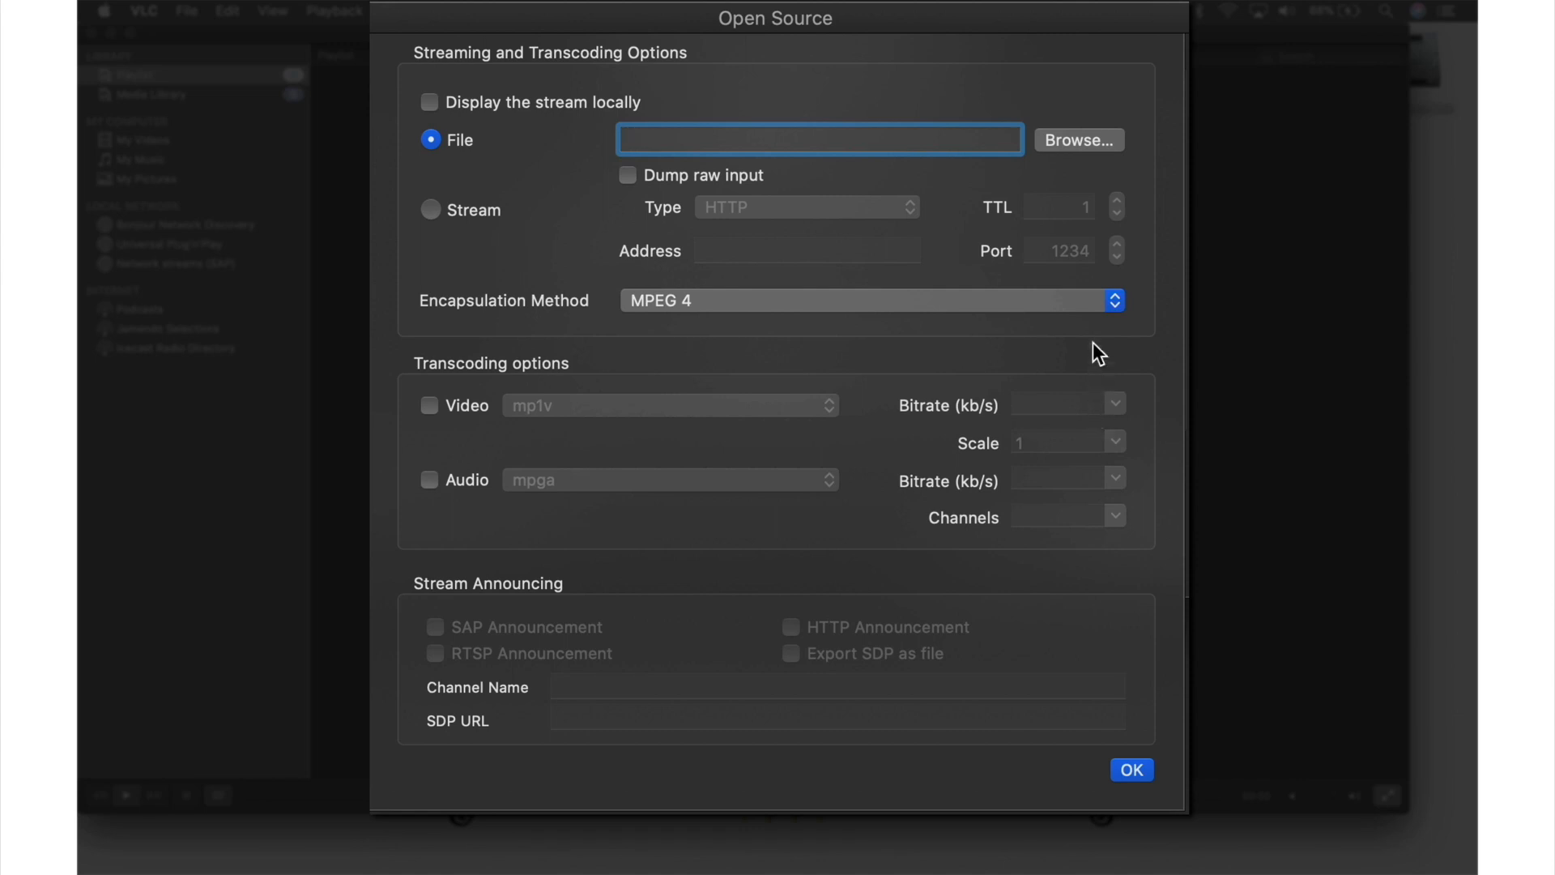
click(1080, 142)
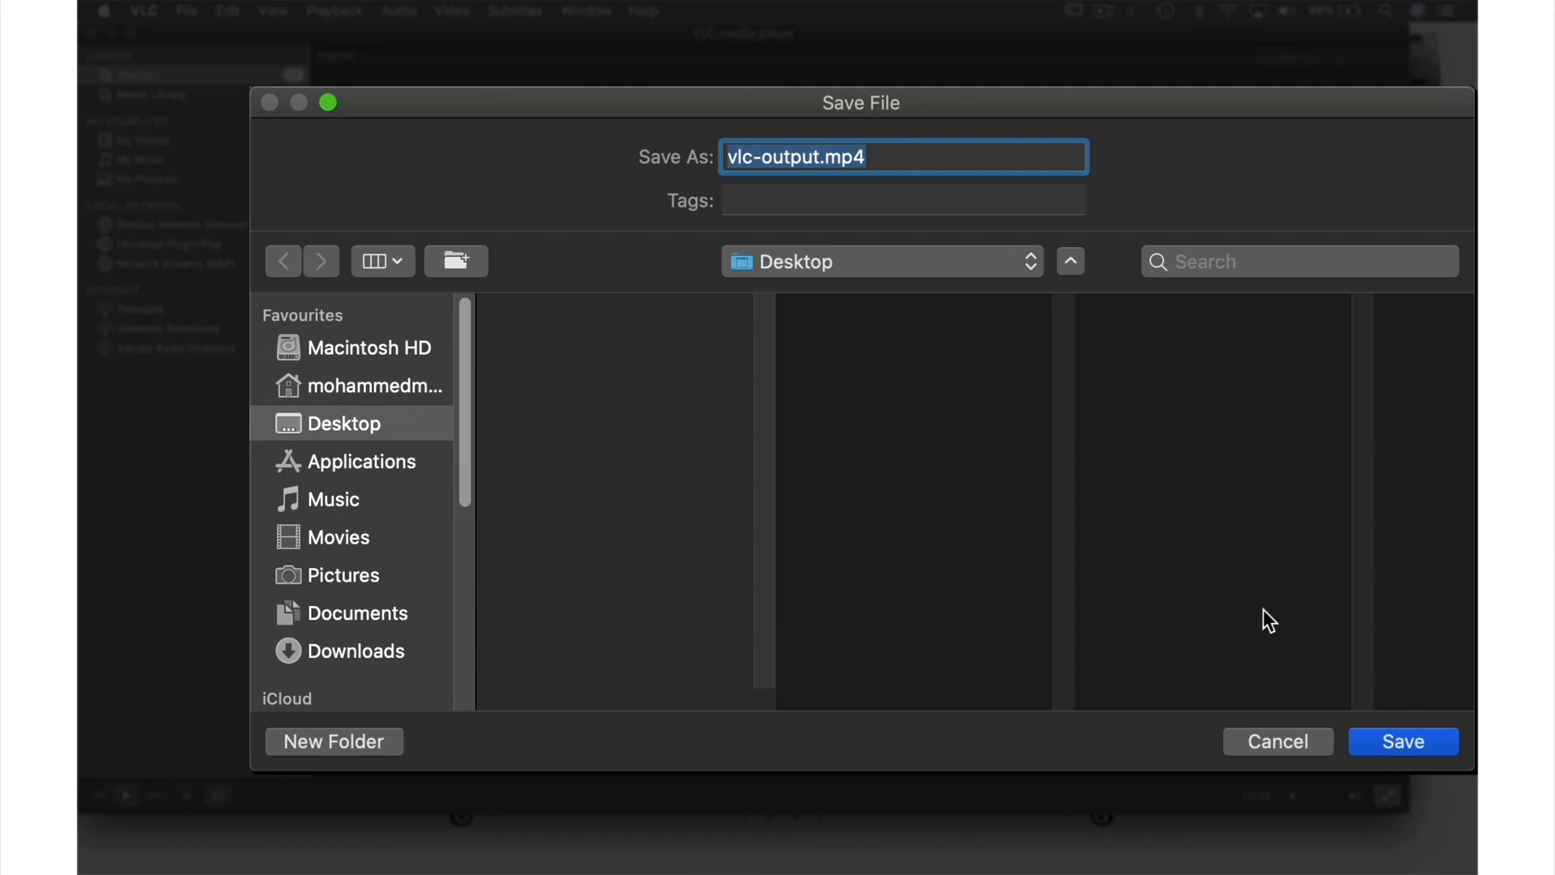
click(1372, 739)
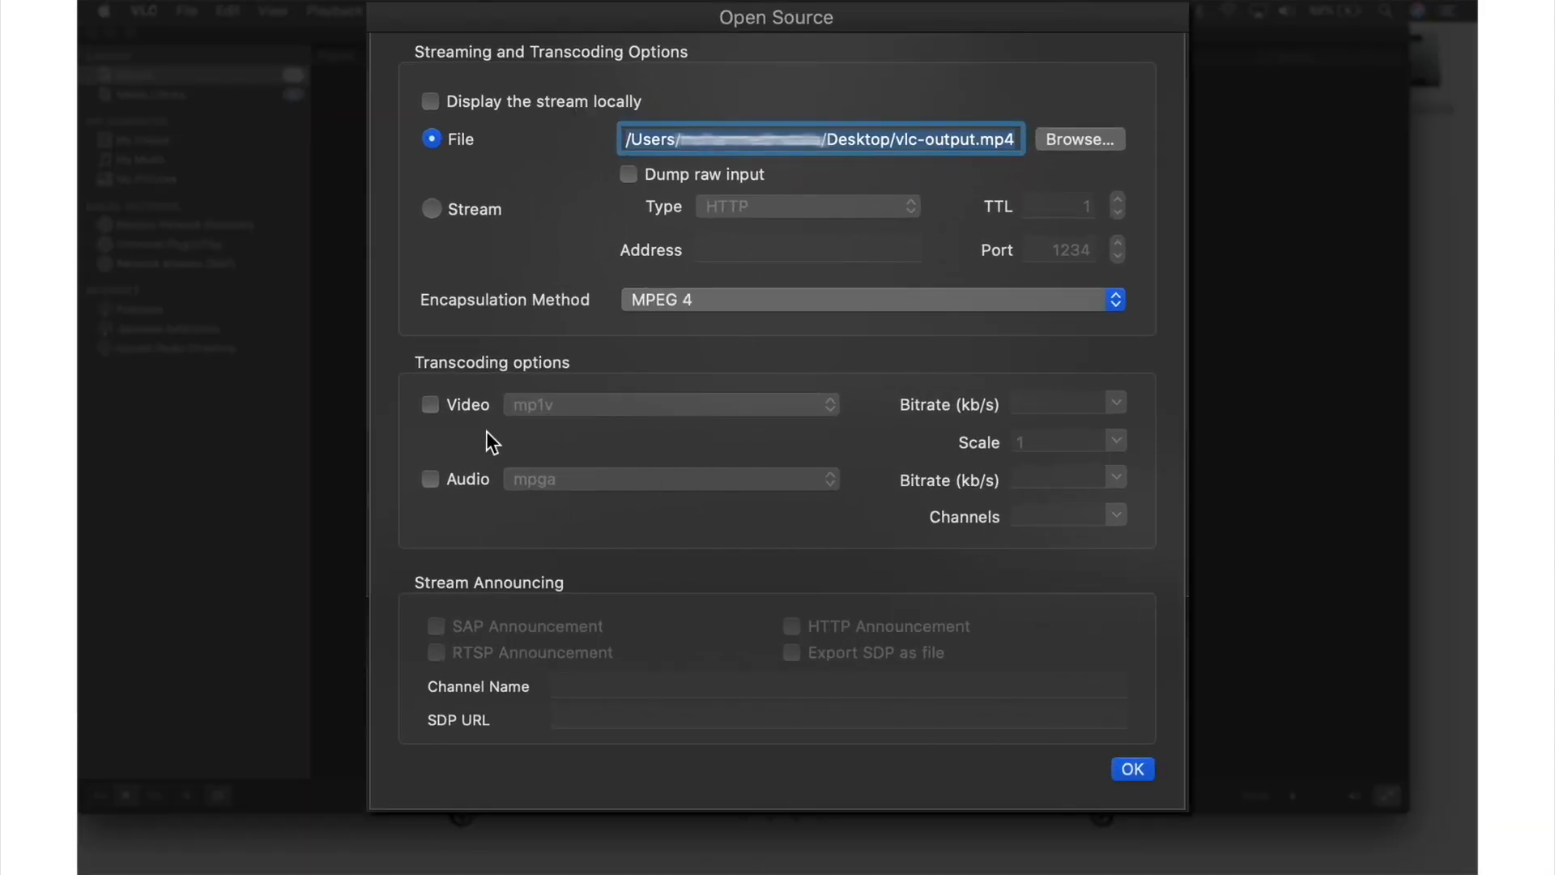
Enable video transcoding with the h264 codec and a bitrate of 1024 kb/s
click(430, 405)
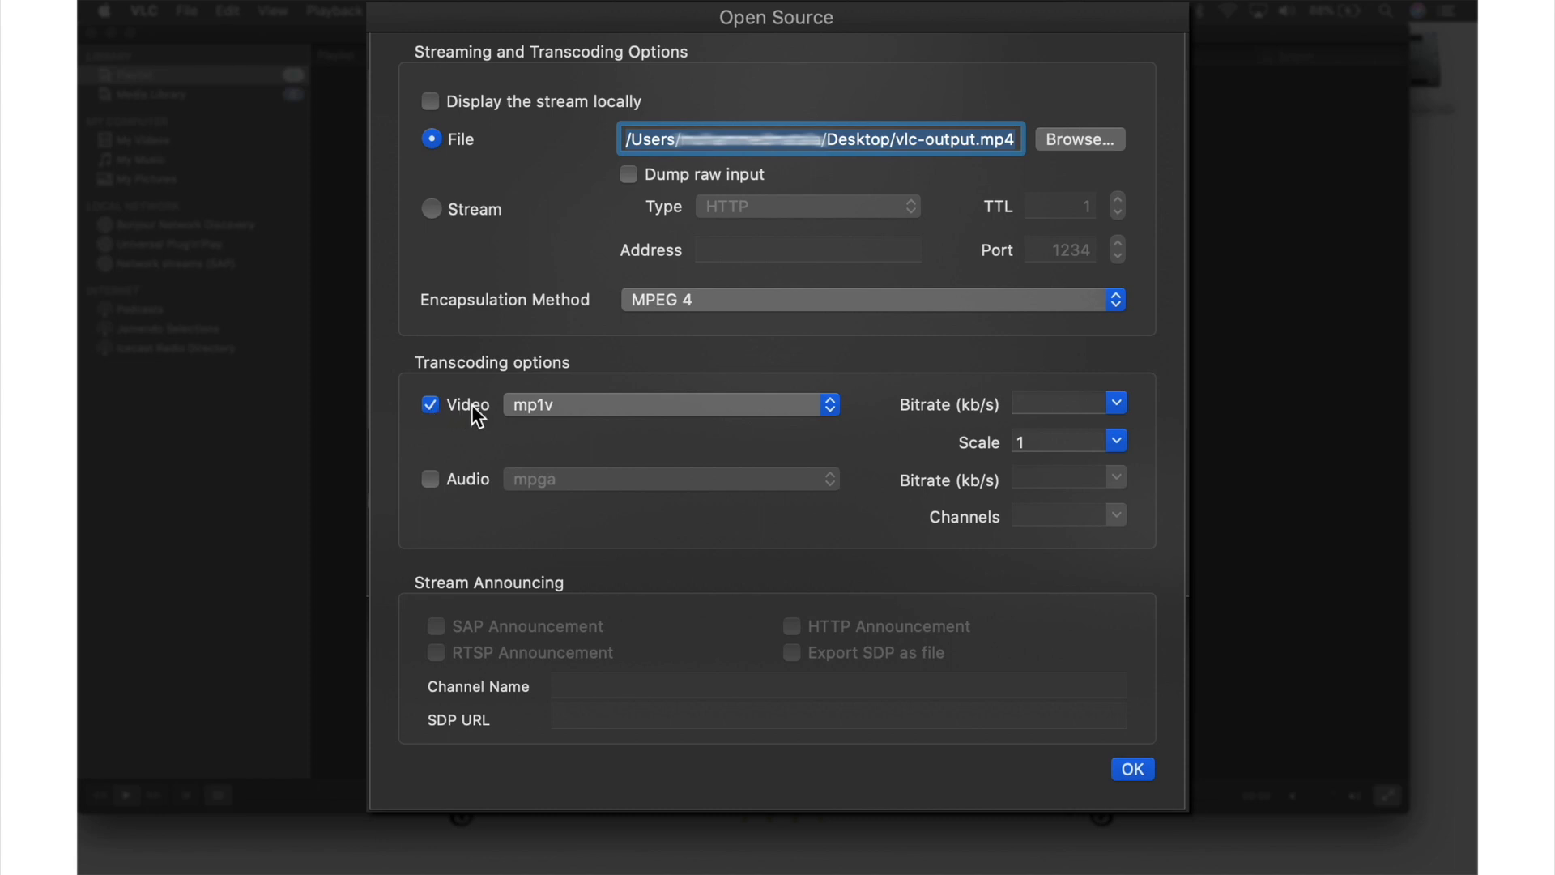
click(824, 407)
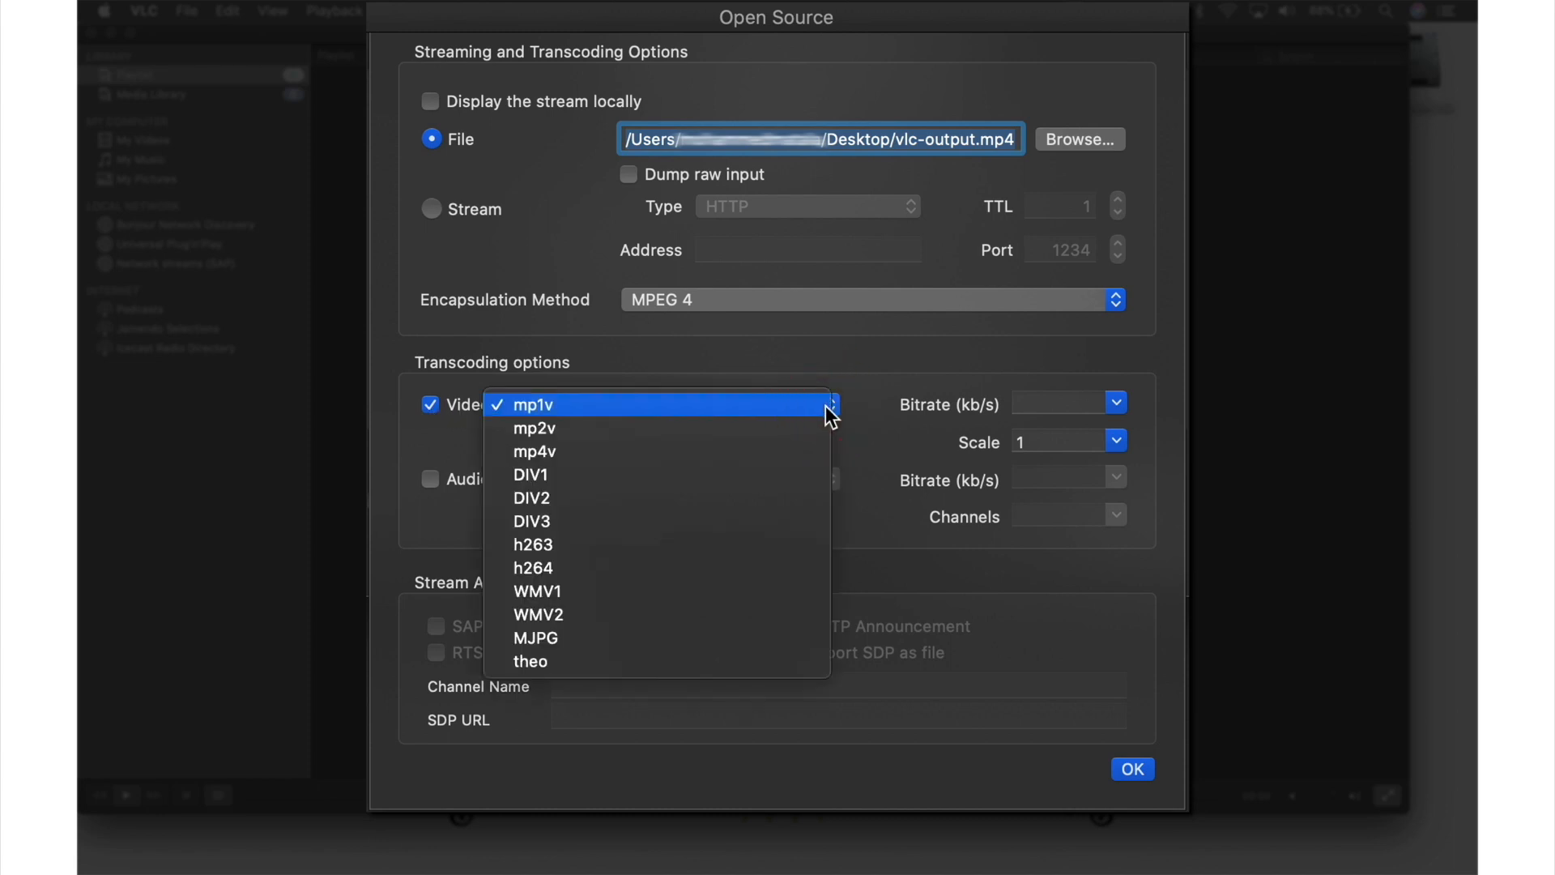
click(784, 567)
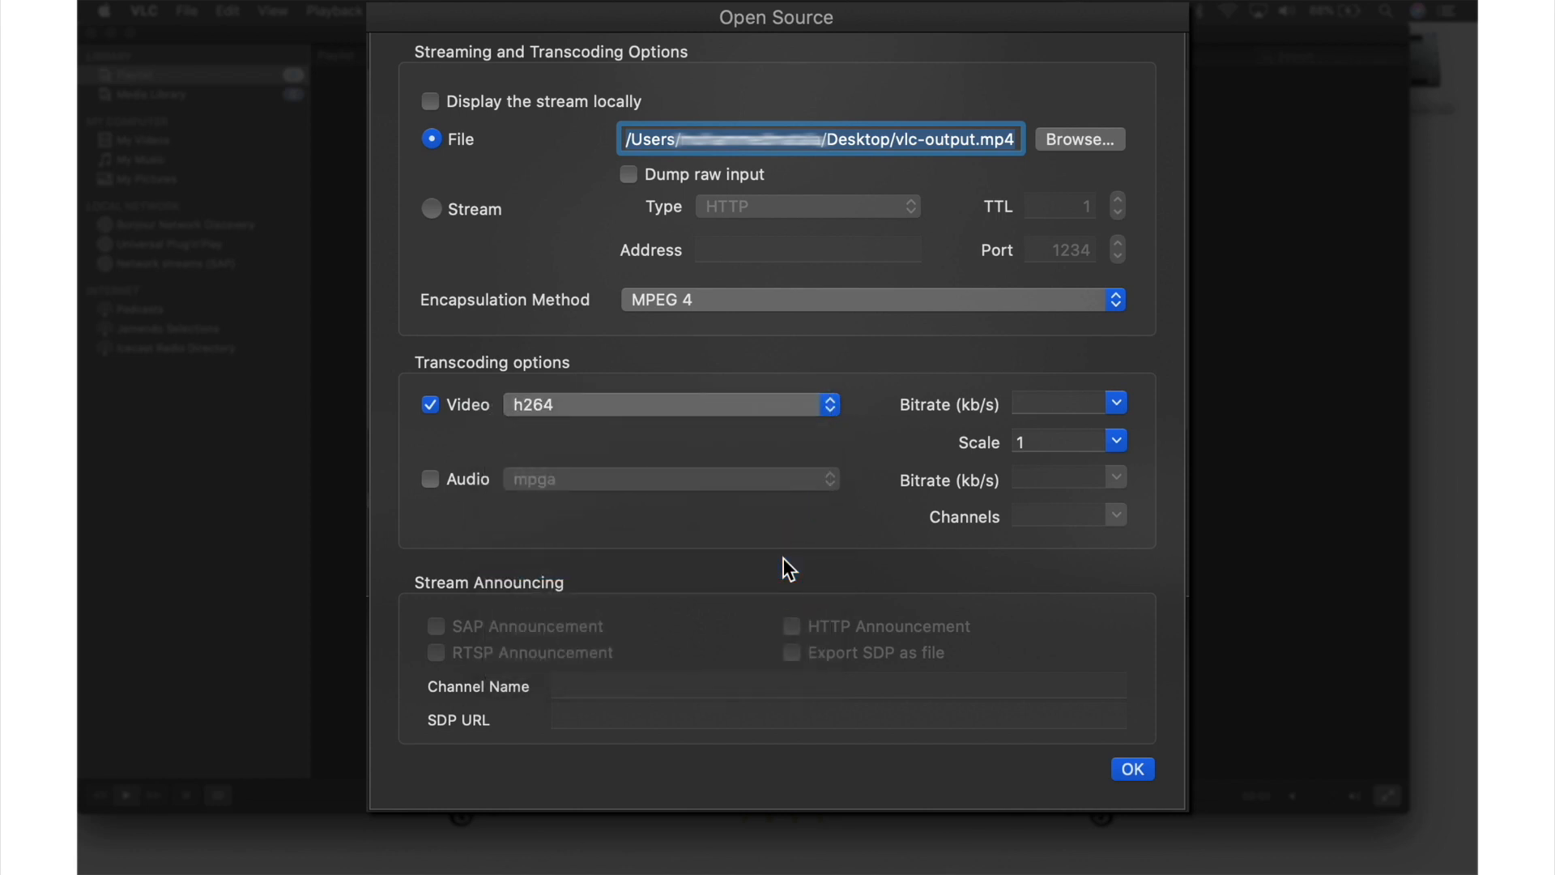
click(1114, 403)
scroll(1065, 467, down, 5)
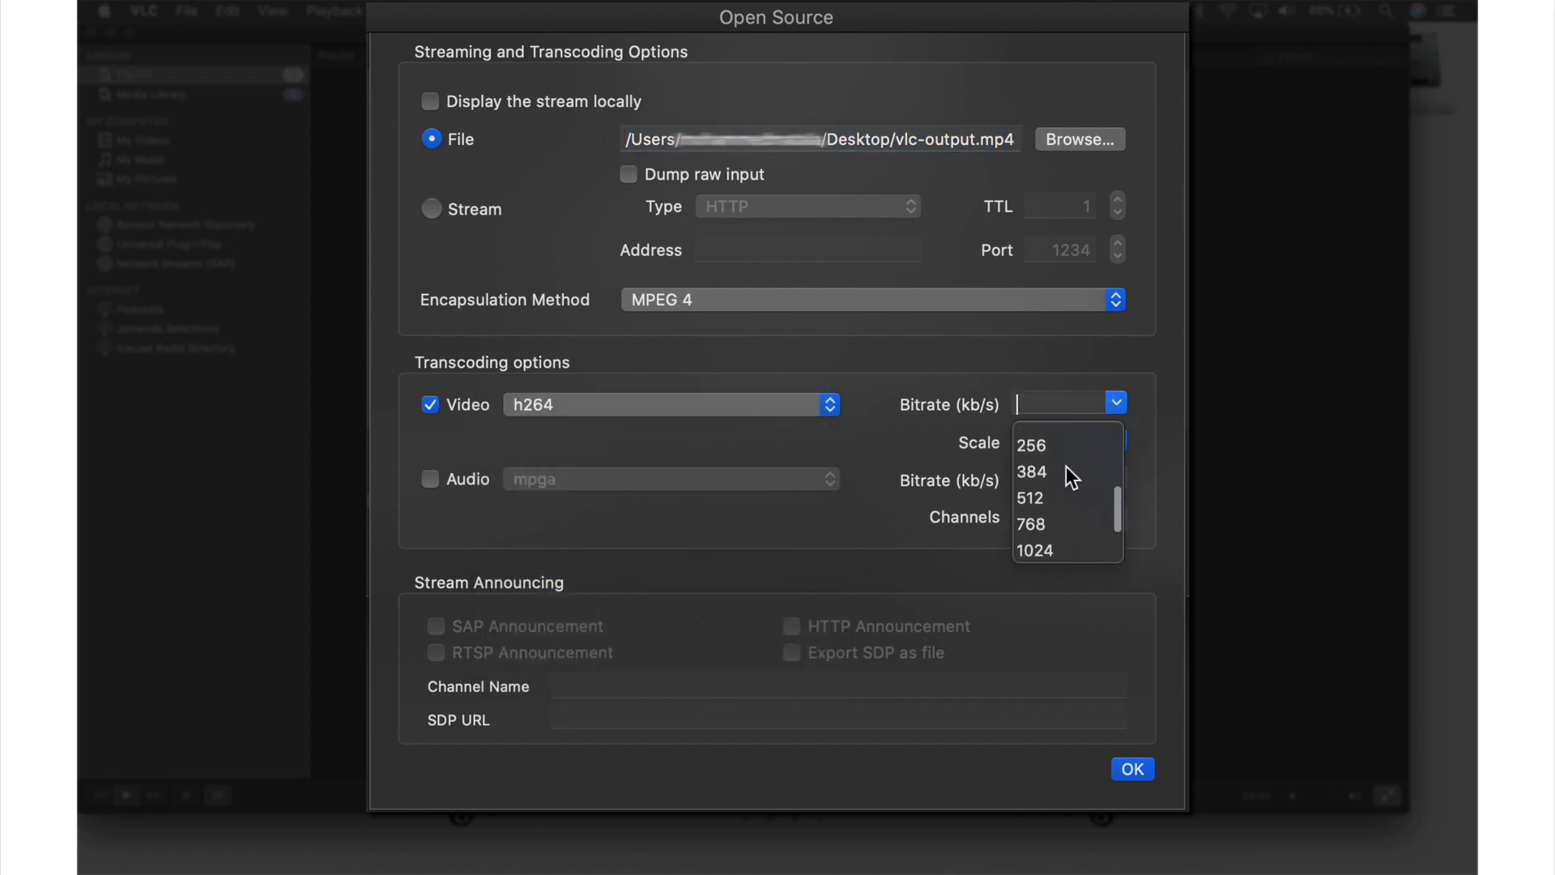
click(1065, 504)
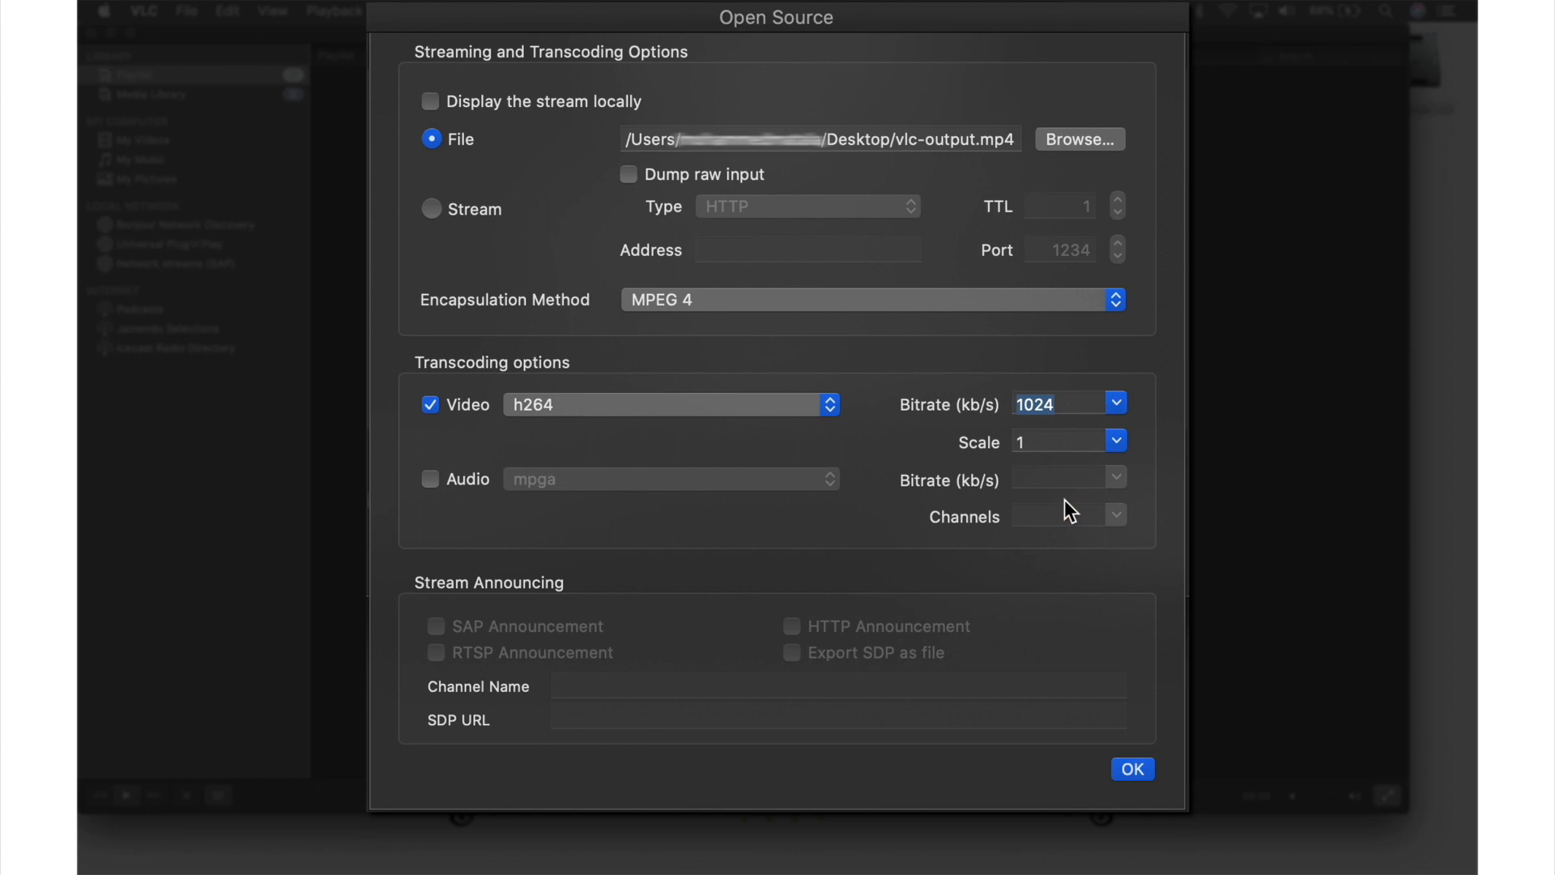
Enable audio transcoding with the mp3 codec at 256 kb/s and 2 channels, and accept the output settings
click(430, 480)
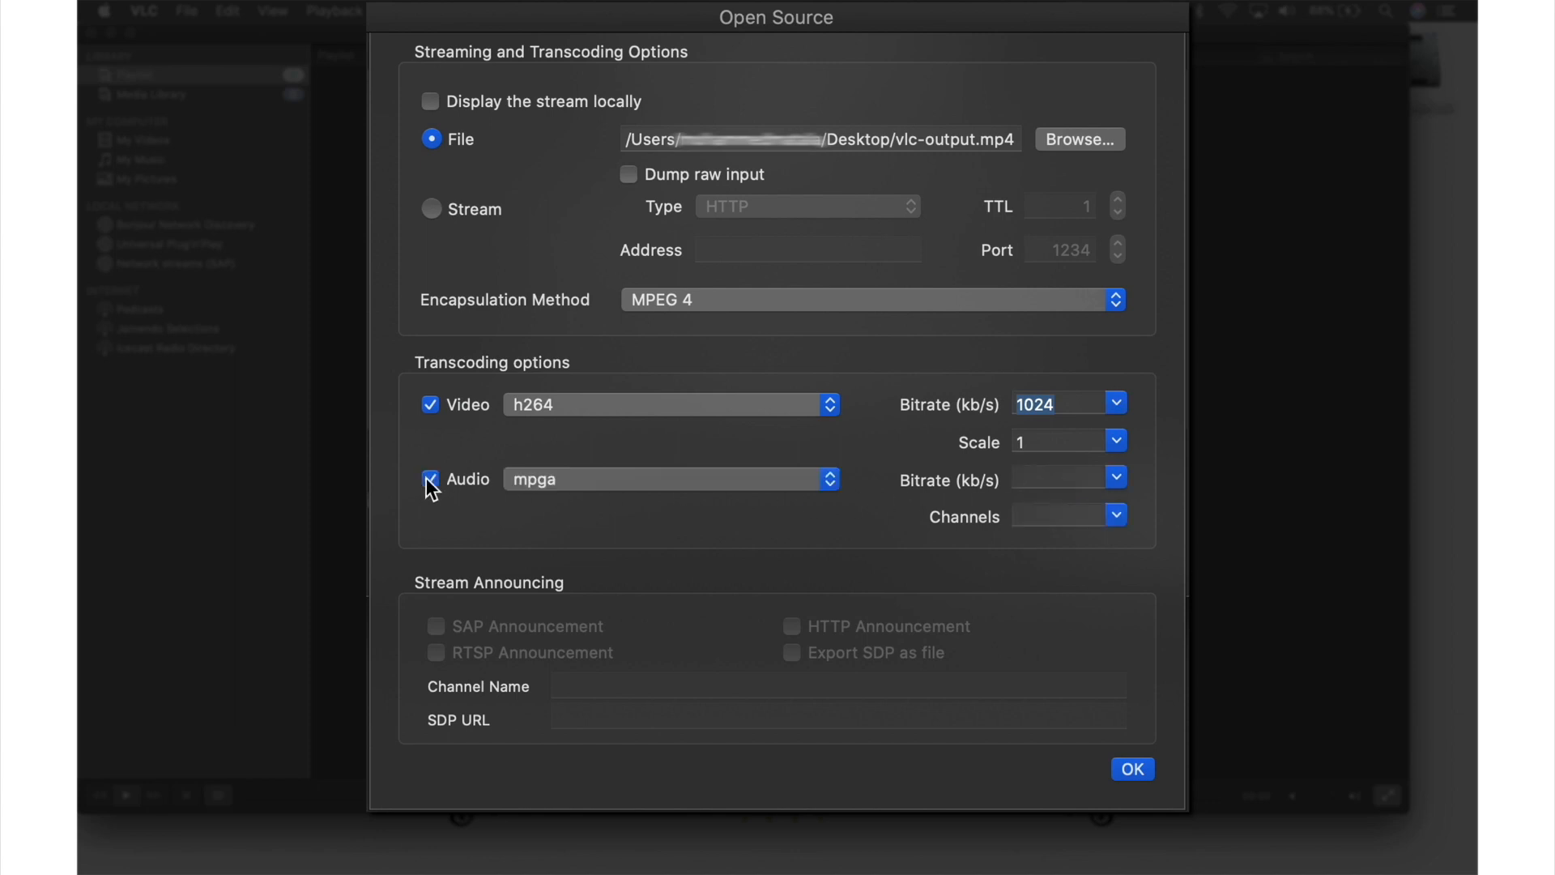
click(828, 484)
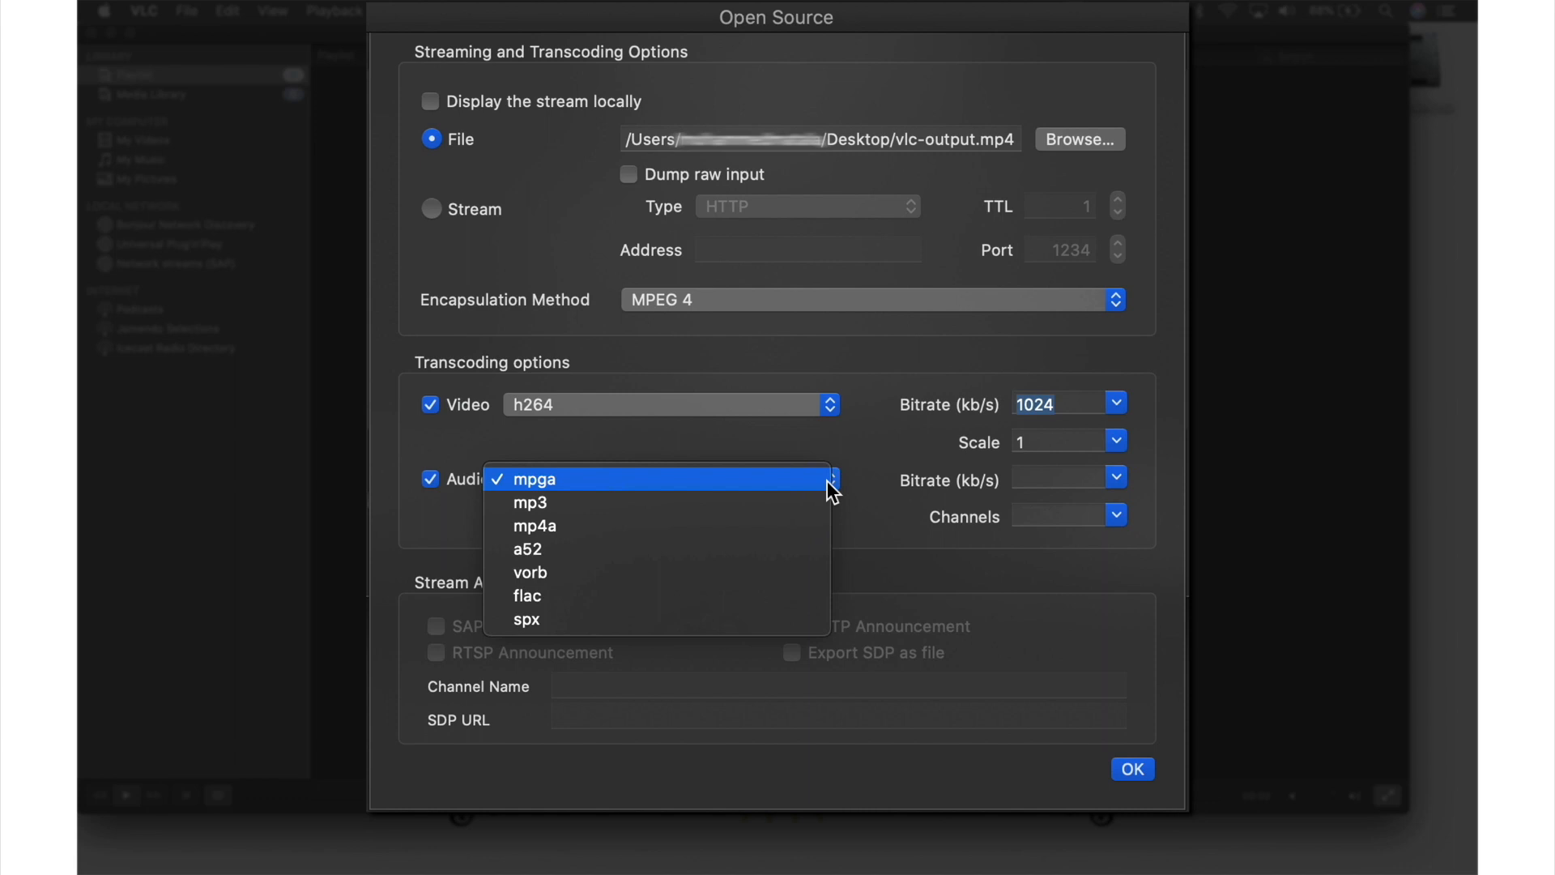
click(830, 502)
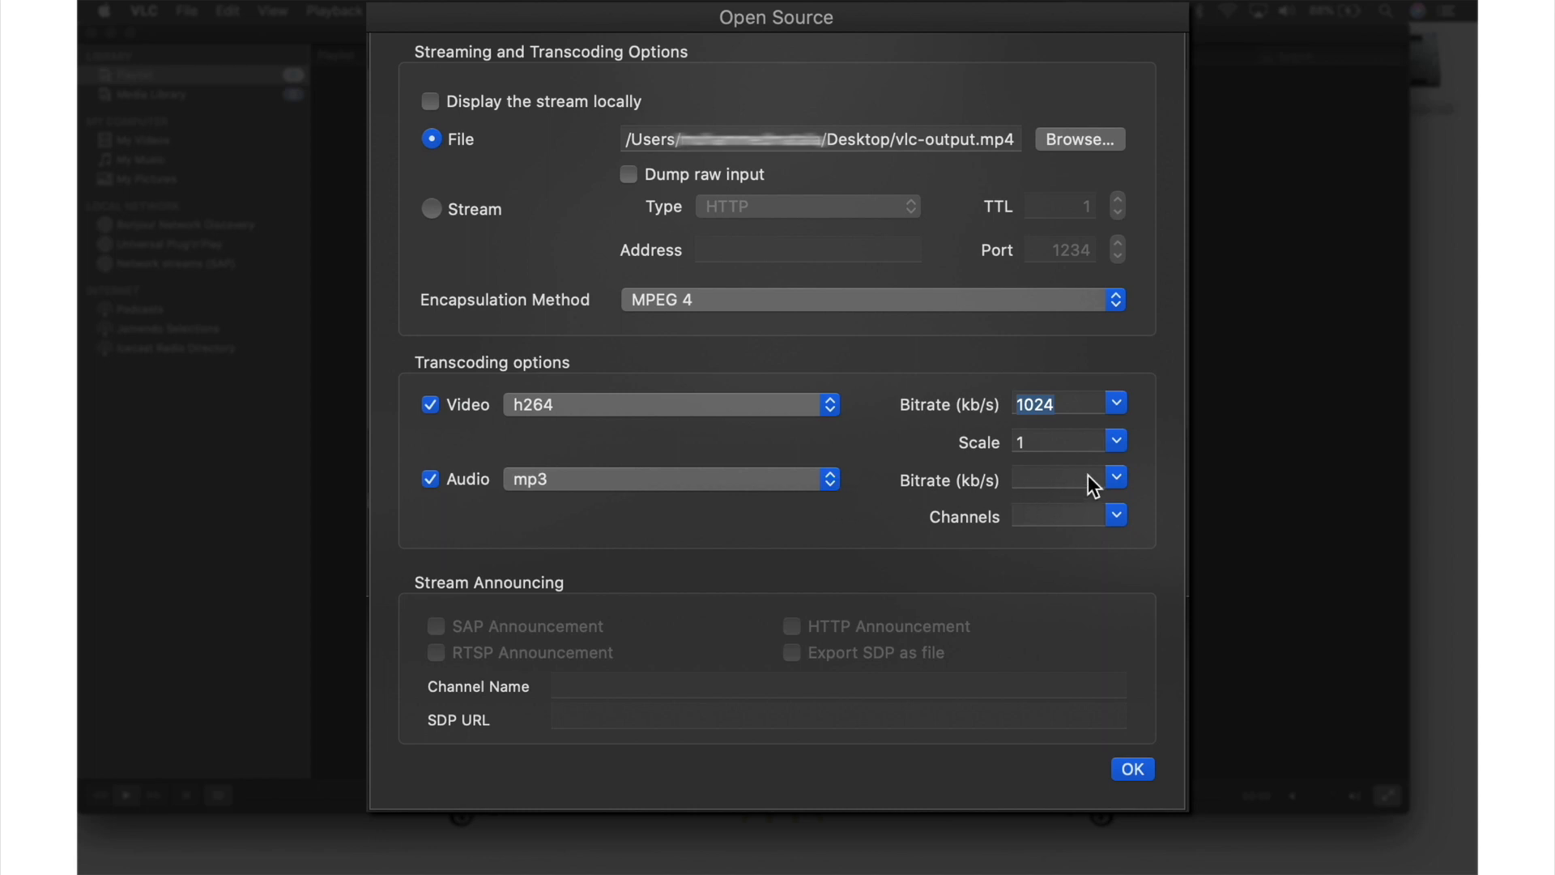
click(1115, 478)
scroll(1087, 523, down, 3)
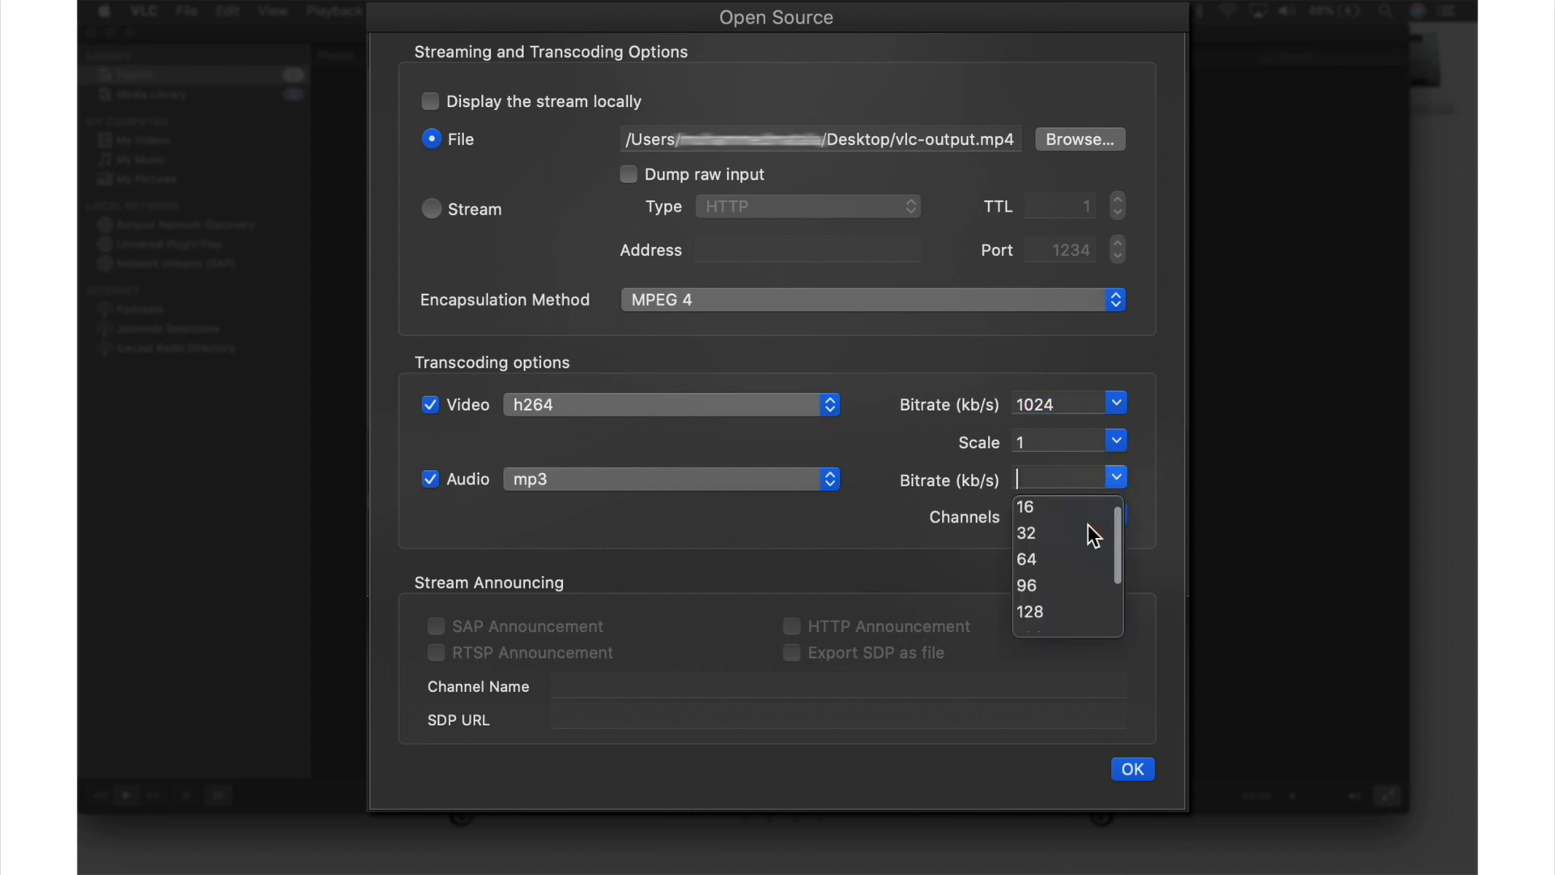
click(1074, 588)
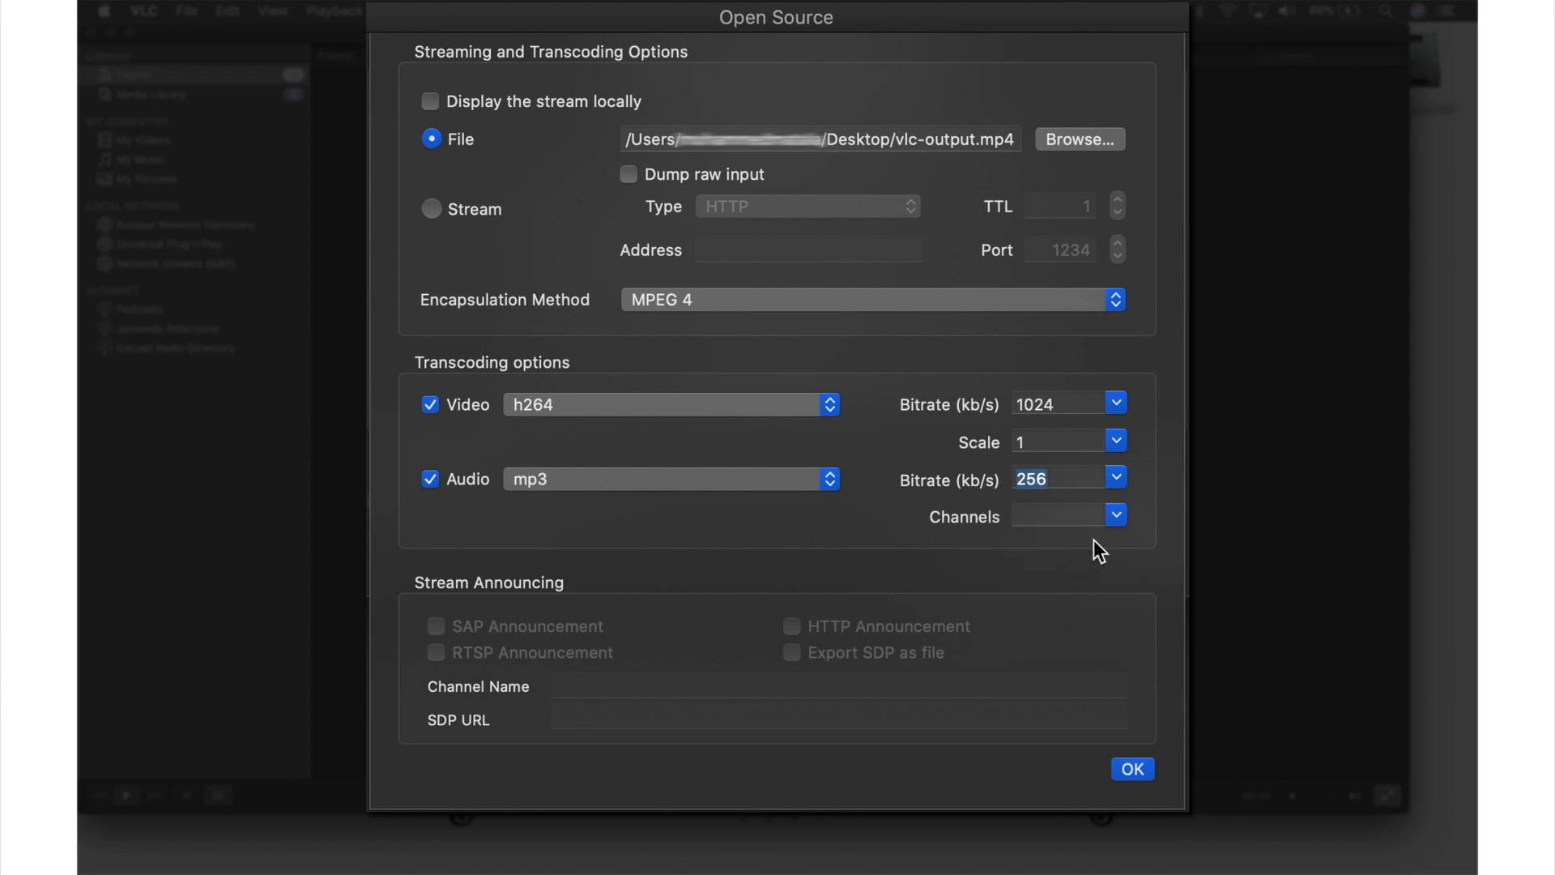
click(1116, 518)
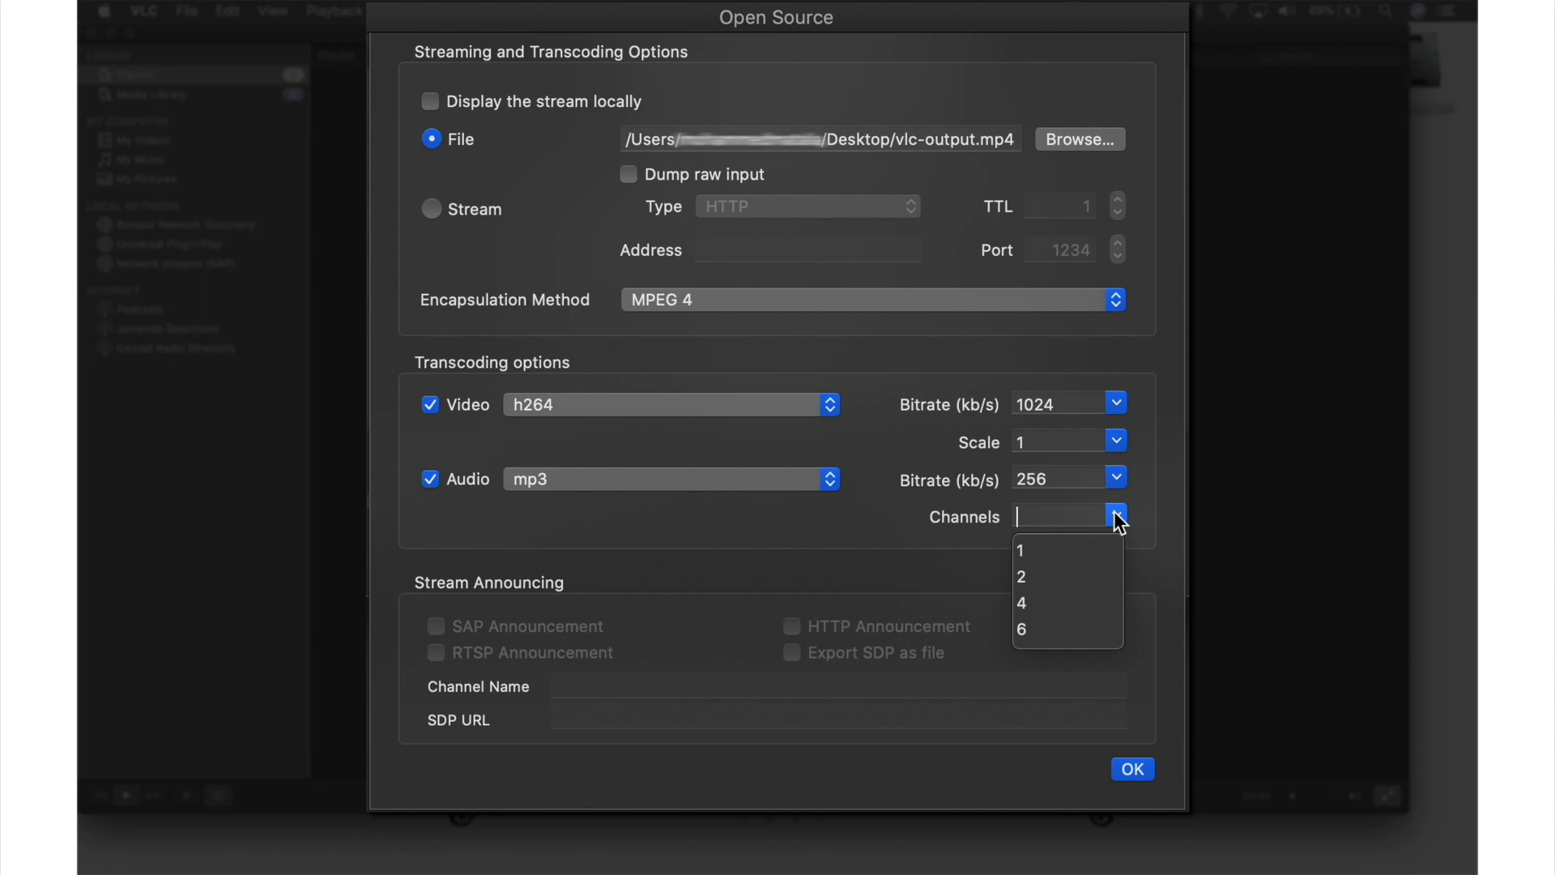
click(1098, 580)
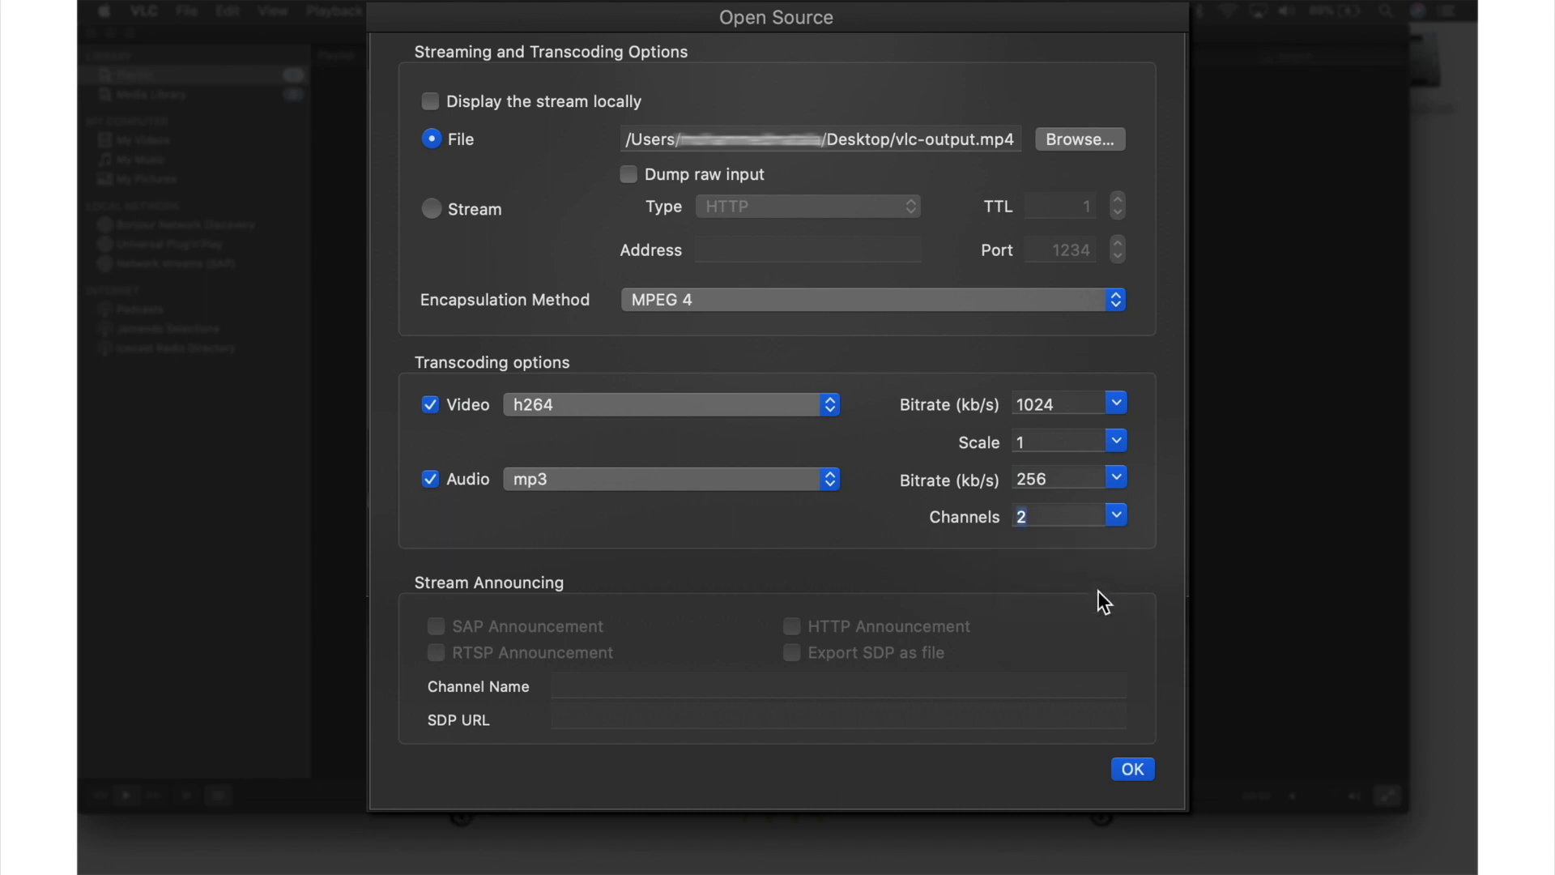
click(1131, 765)
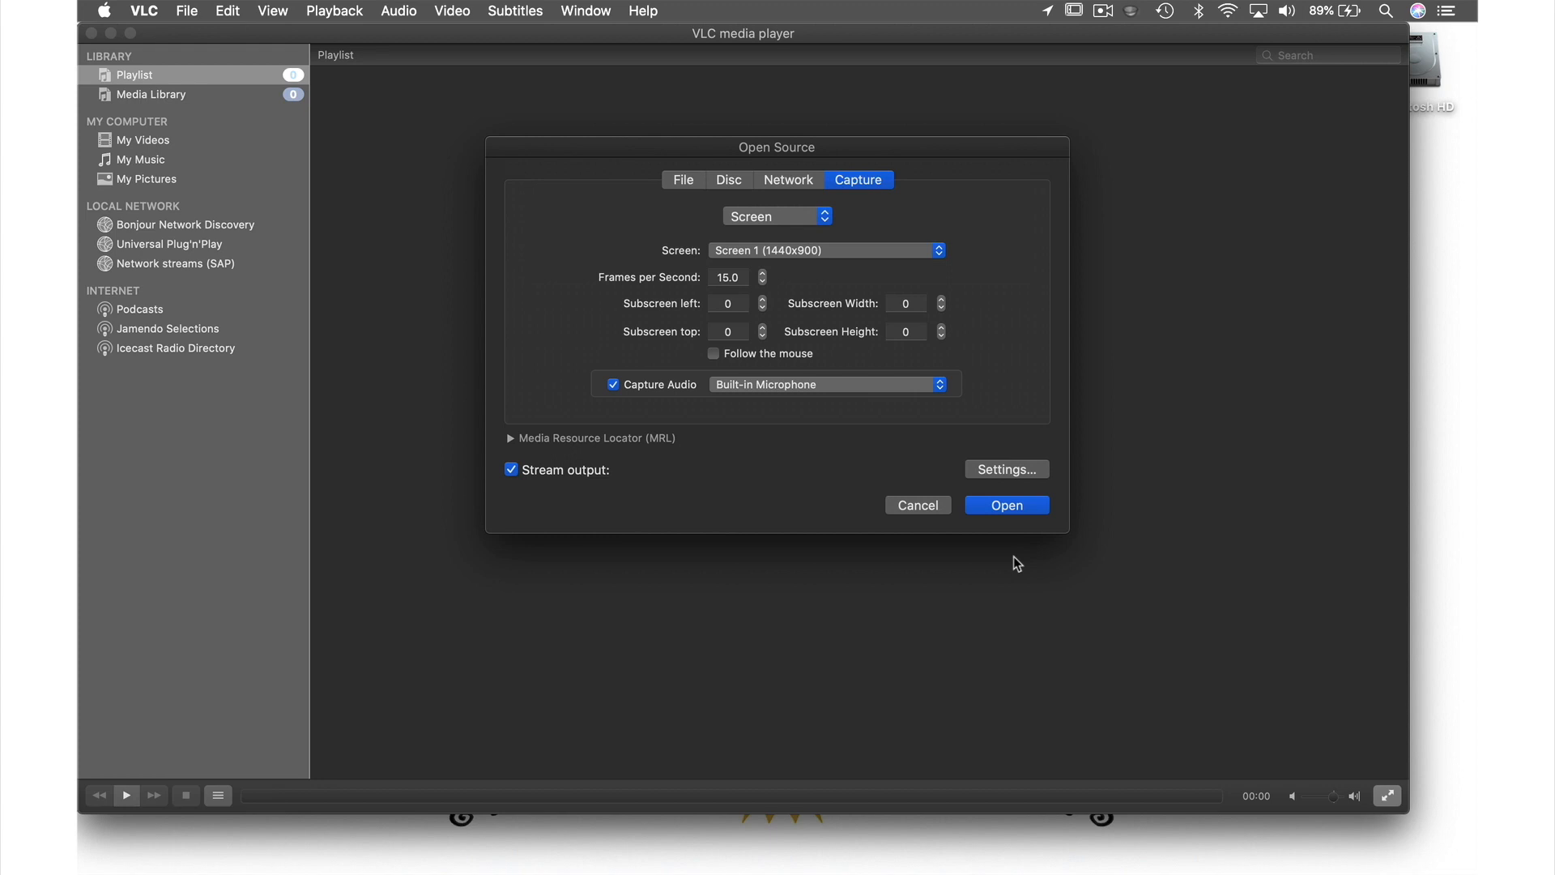
Record the screen with the configured capture source, then stop the recording and keep the existing output file
click(1013, 508)
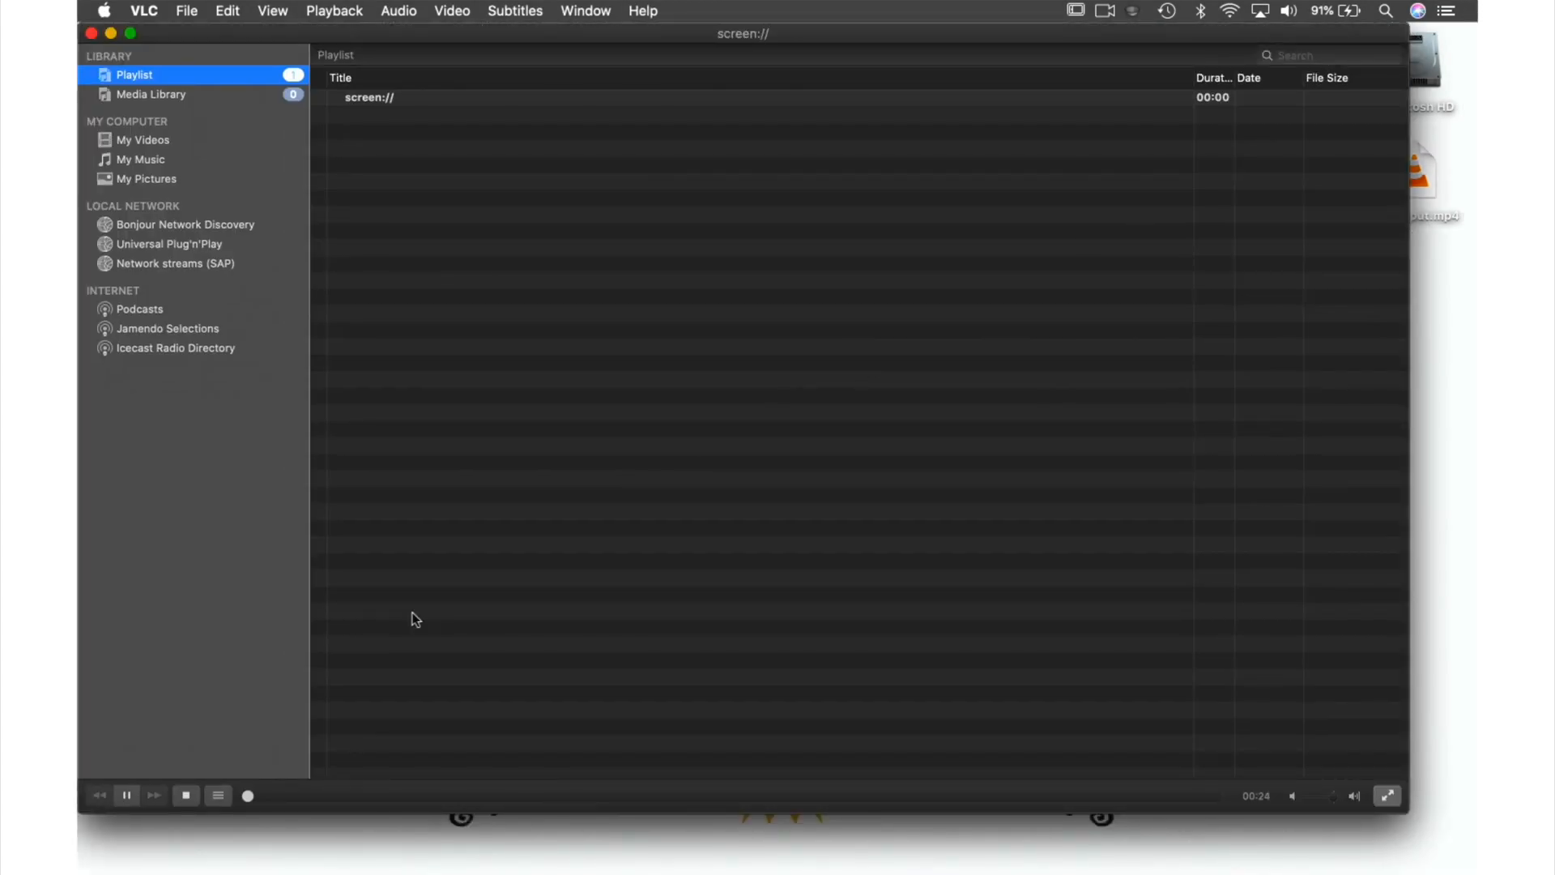
click(182, 798)
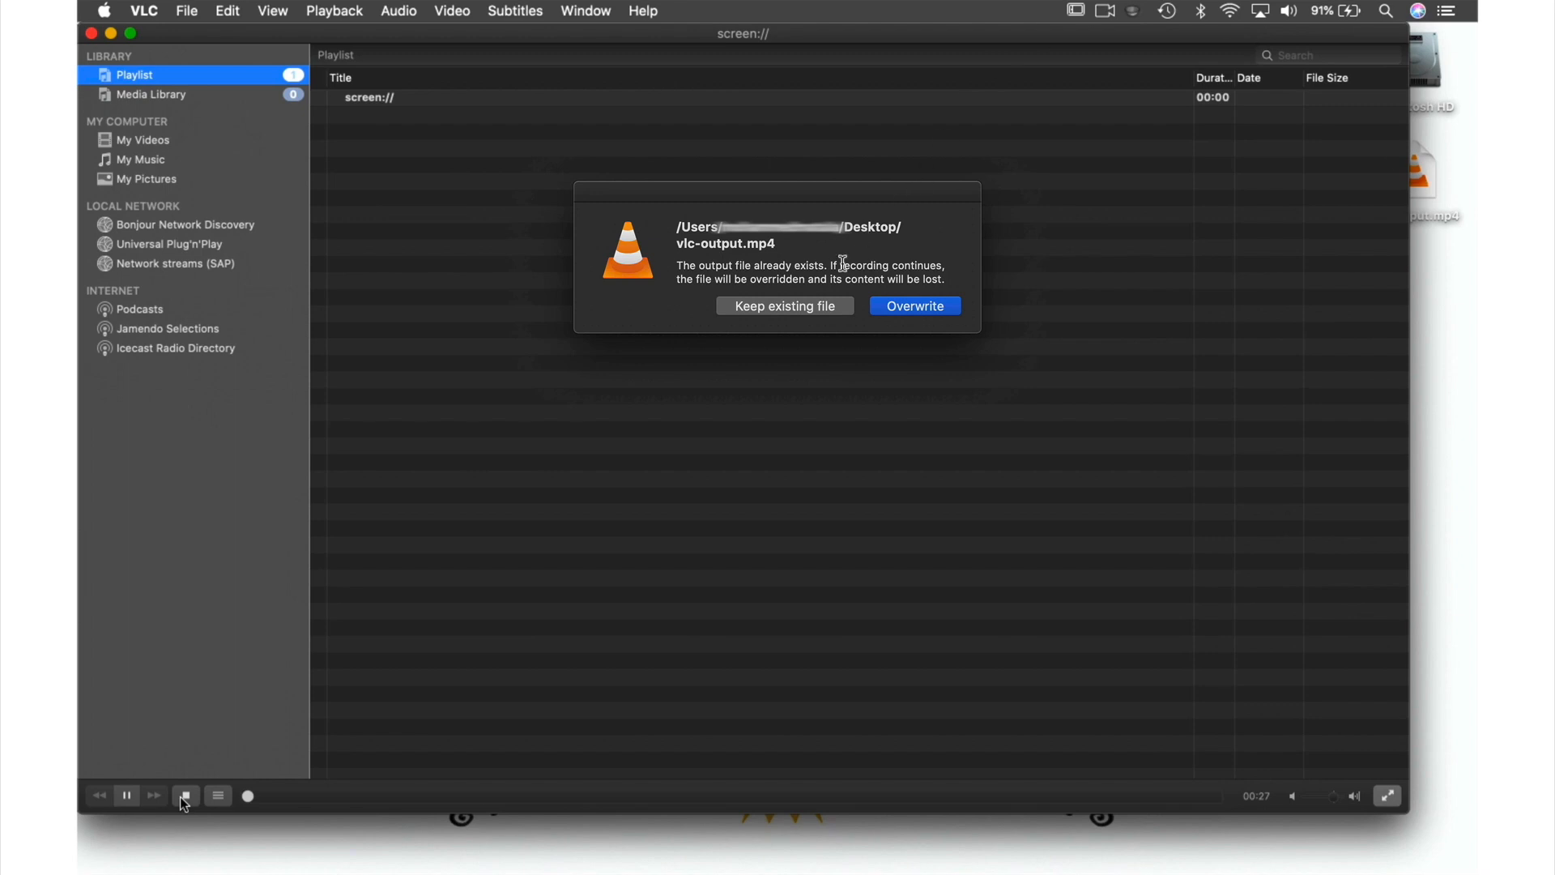
click(818, 307)
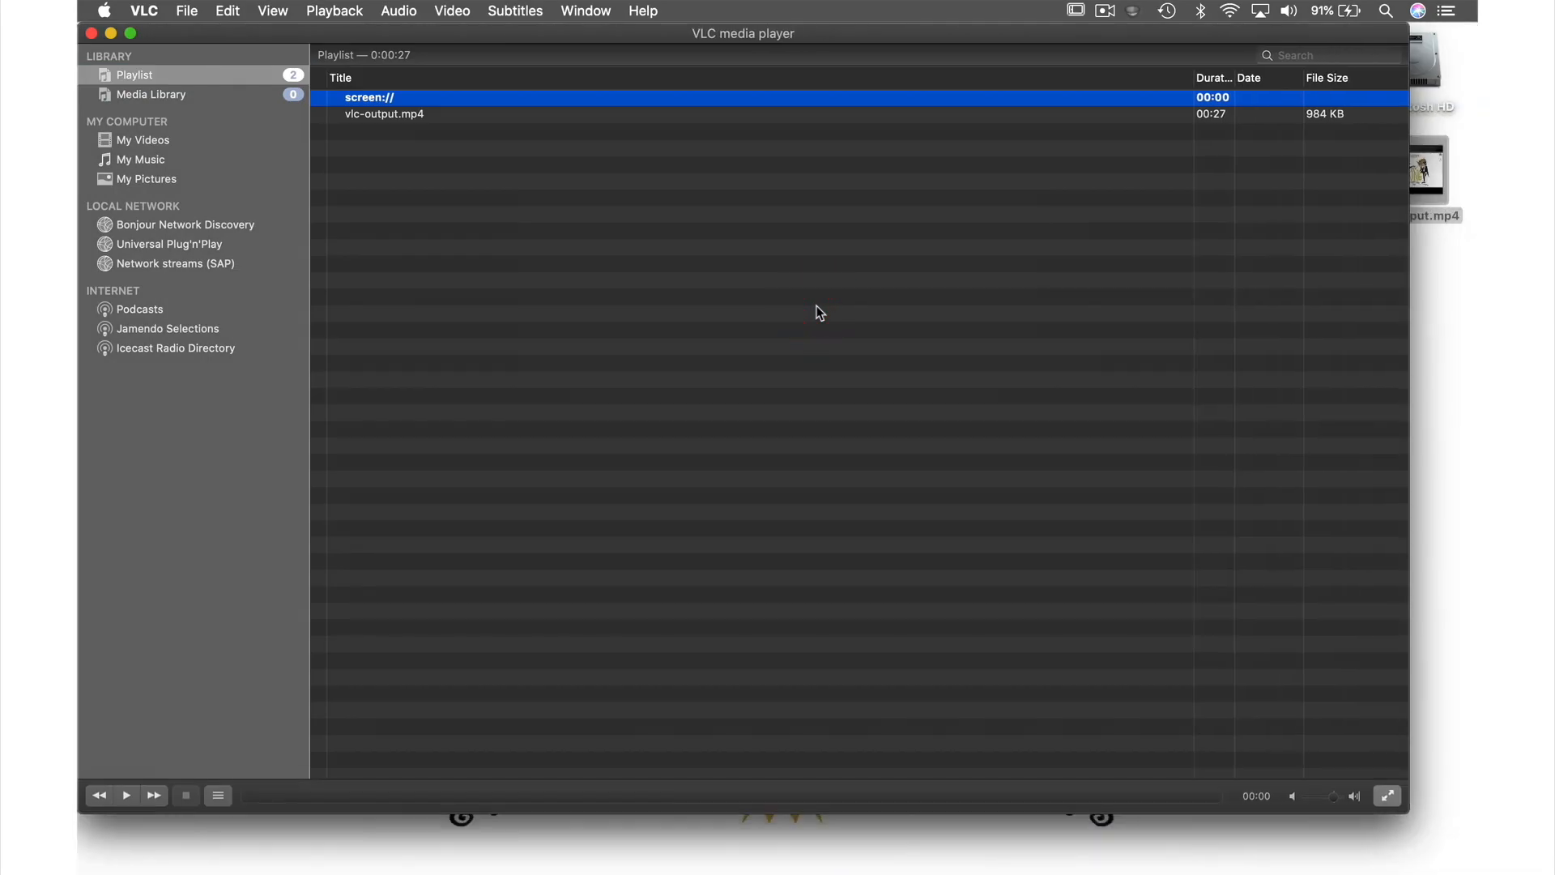